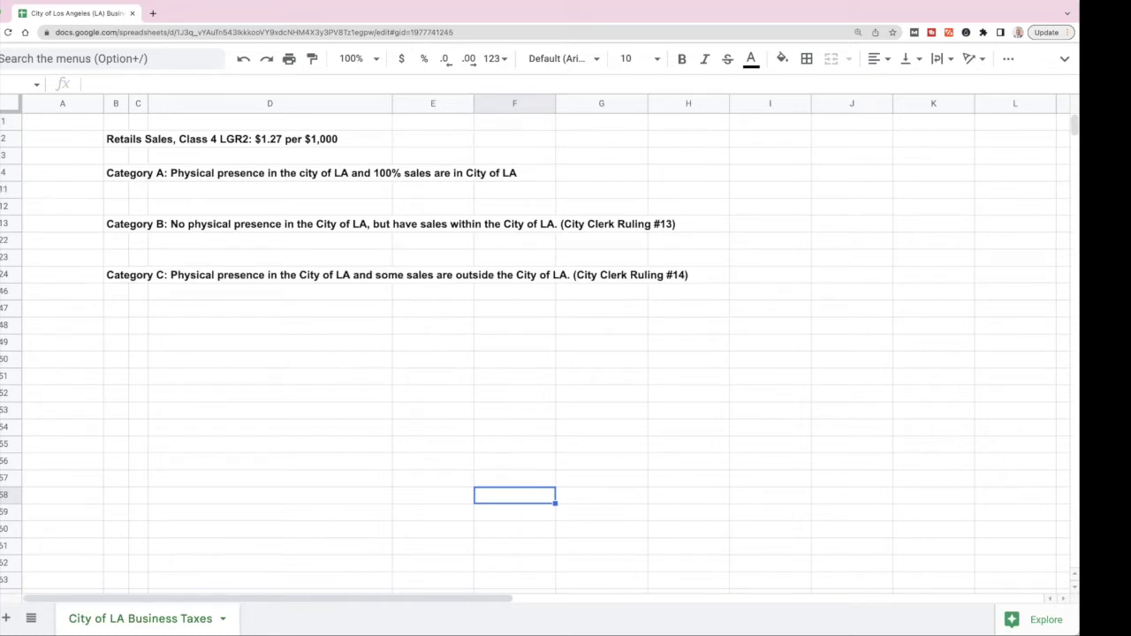
Step: Expand the Category A rows and examine the income lines within and outside the City of LA, with their taxable amounts and rate
left_click(5, 181)
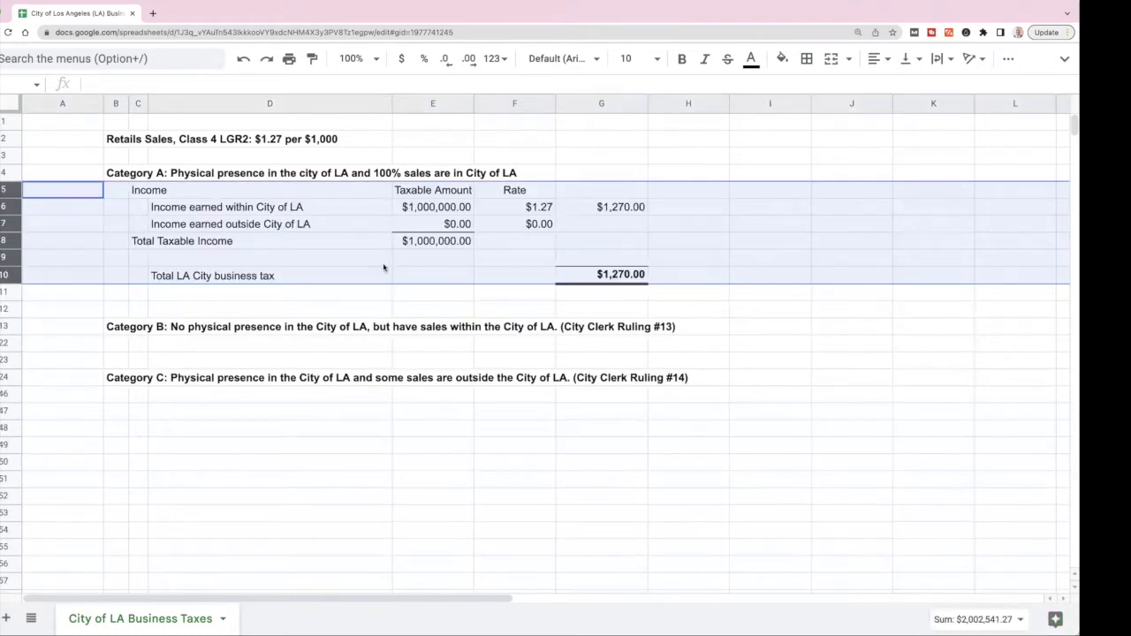
left_click(384, 263)
left_click(211, 209)
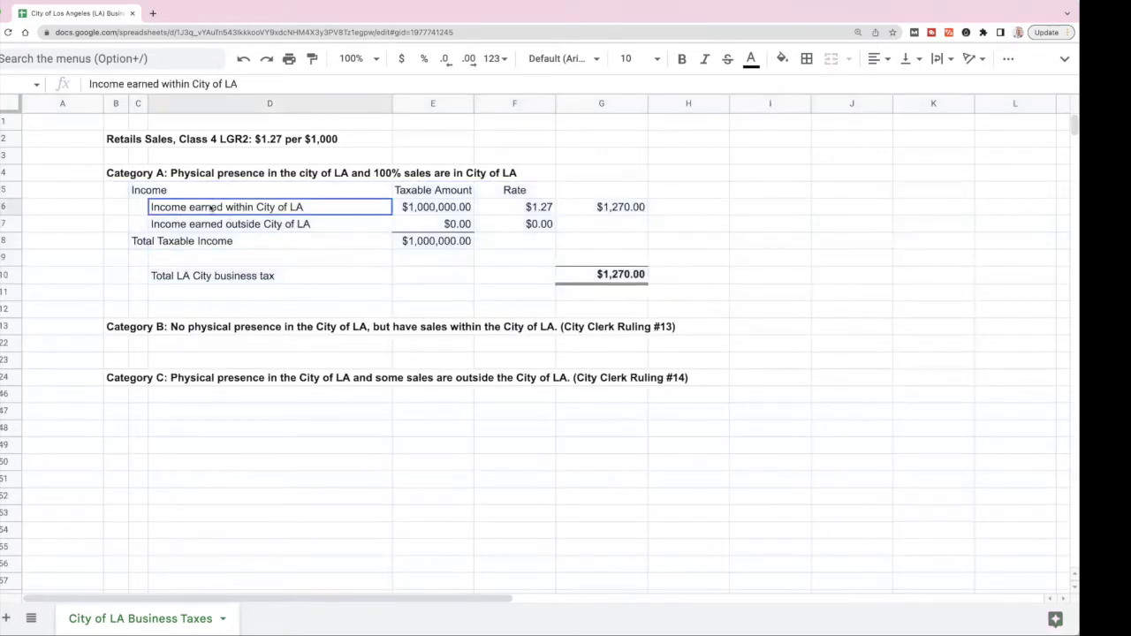
left_click(426, 211, "shift")
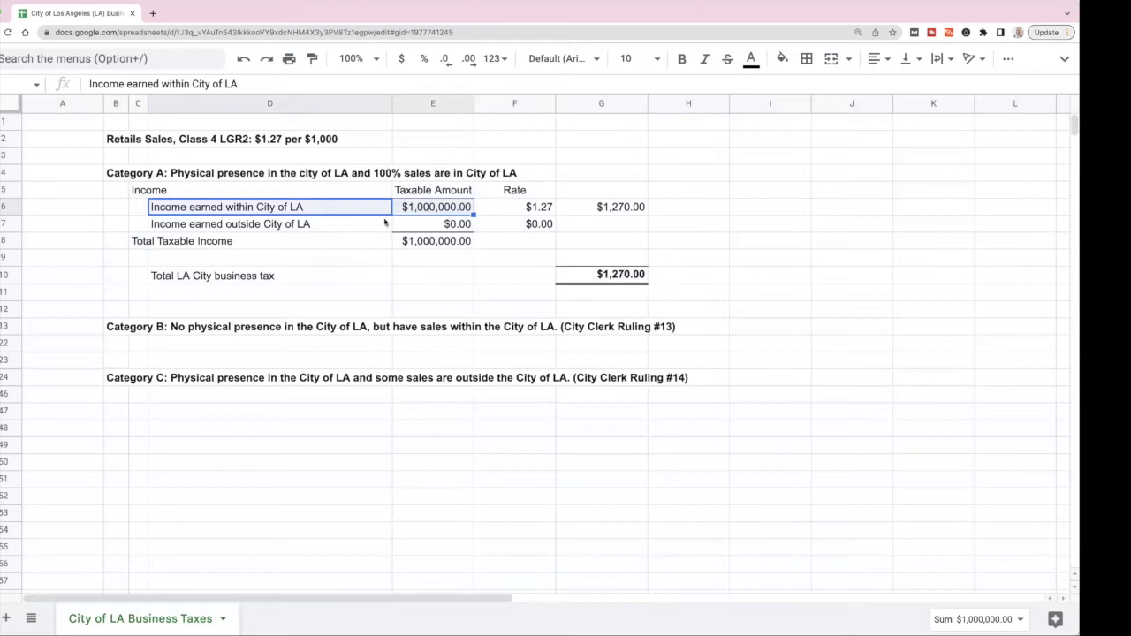
left_click(184, 227)
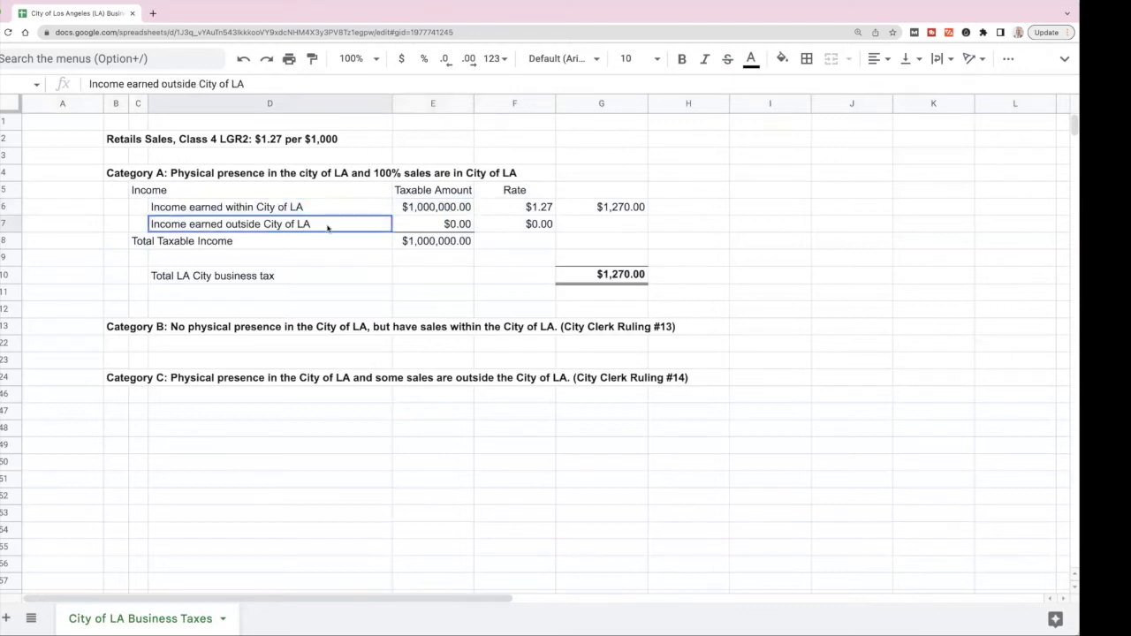
left_click(448, 226, "shift")
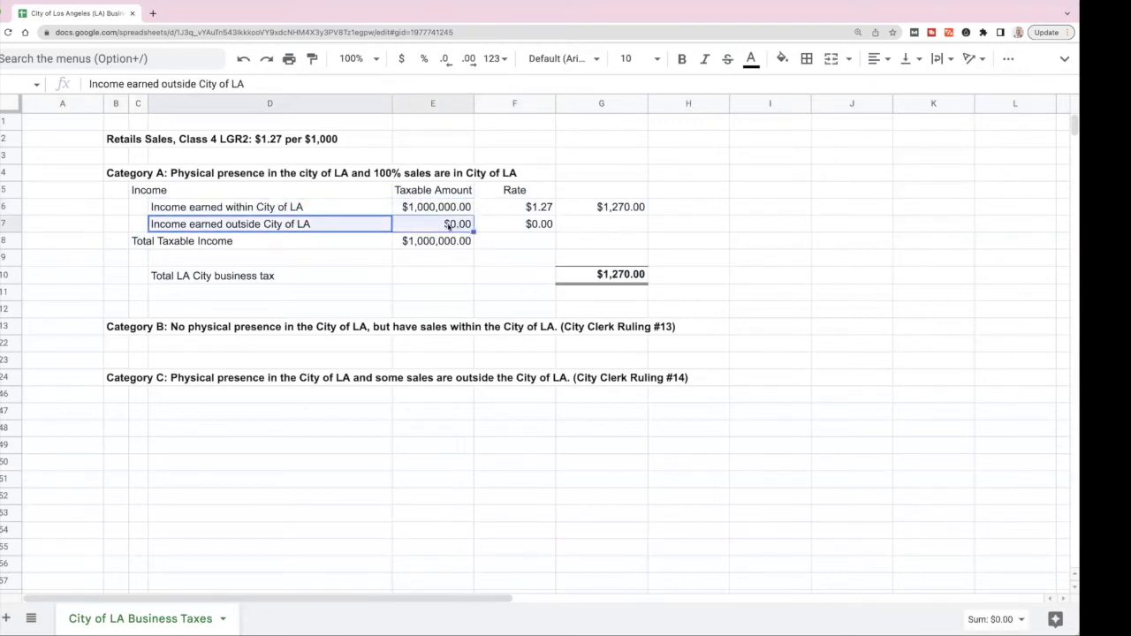
left_click(452, 212)
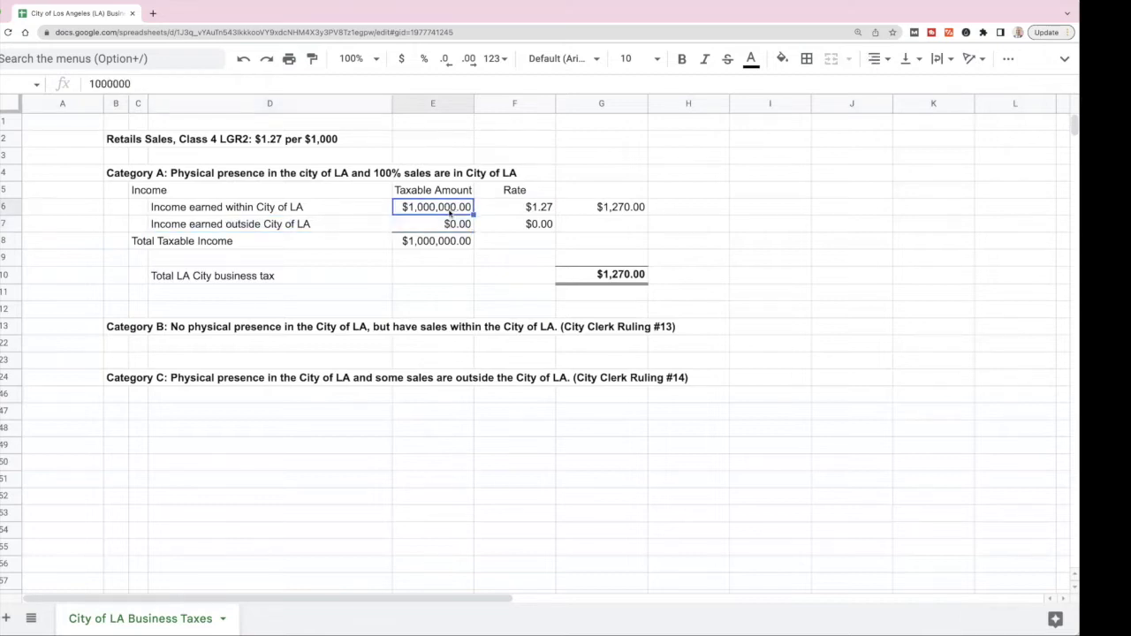
left_click(530, 208)
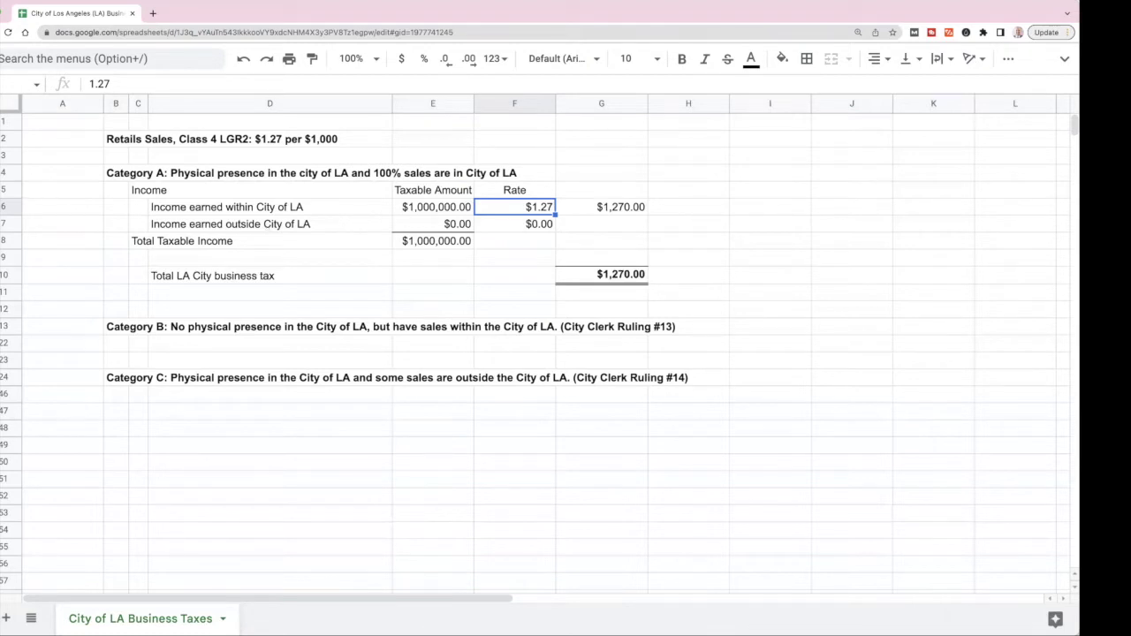
Step: Collapse Category A, expand Category B, and examine the outside-city income line and the apportionment for deliveries by other than the taxpayer's vehicles
key("alt+shift+Up")
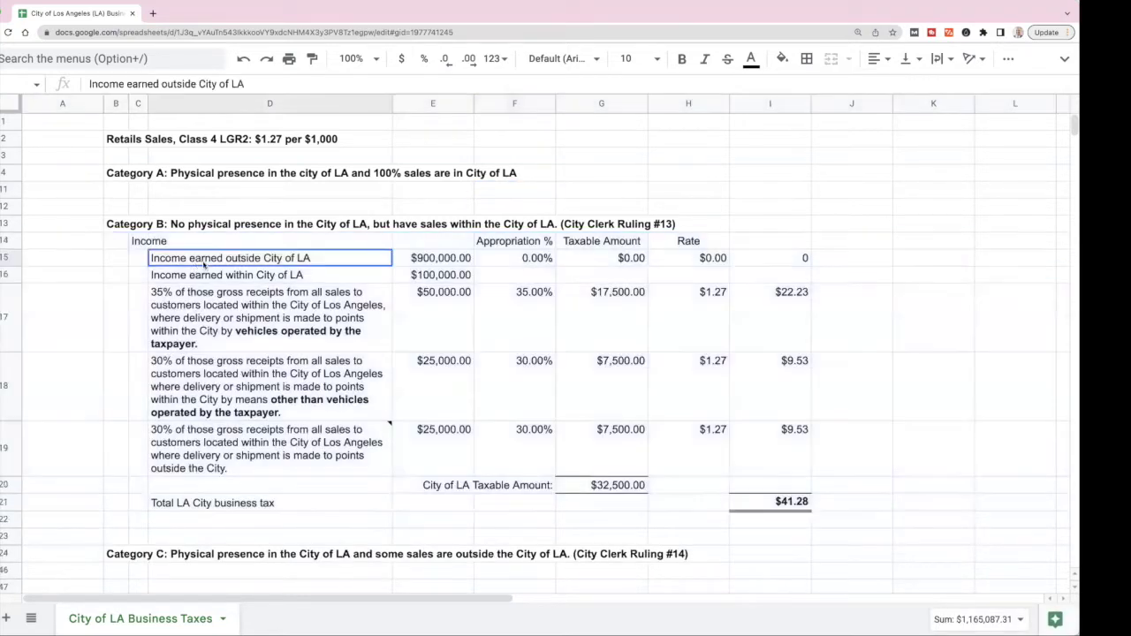
left_click(203, 263)
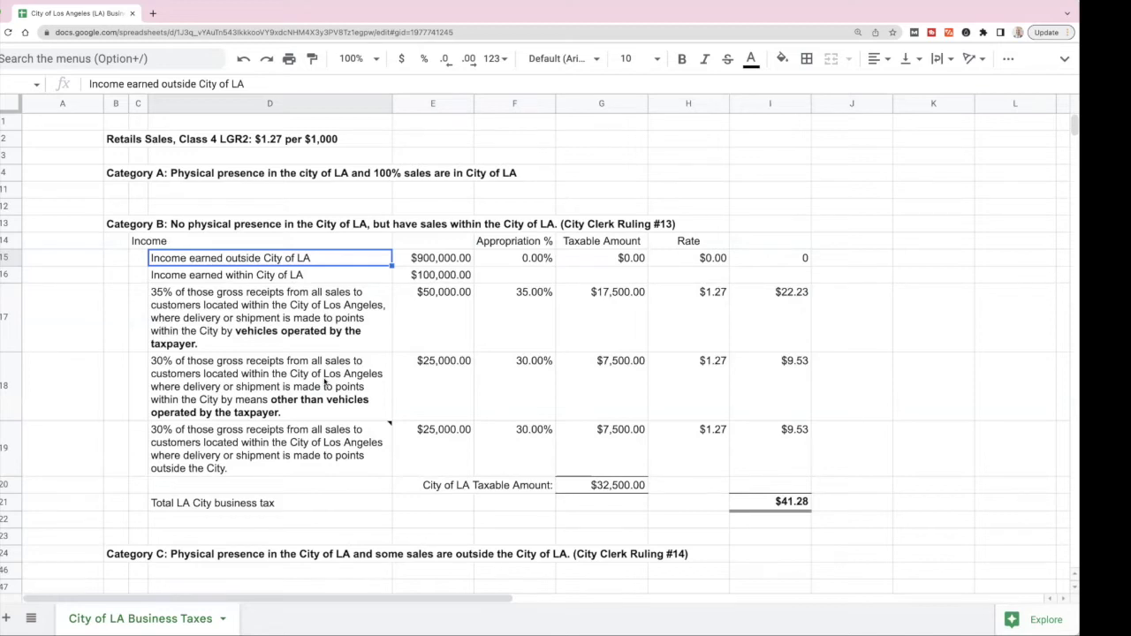
left_click(286, 375)
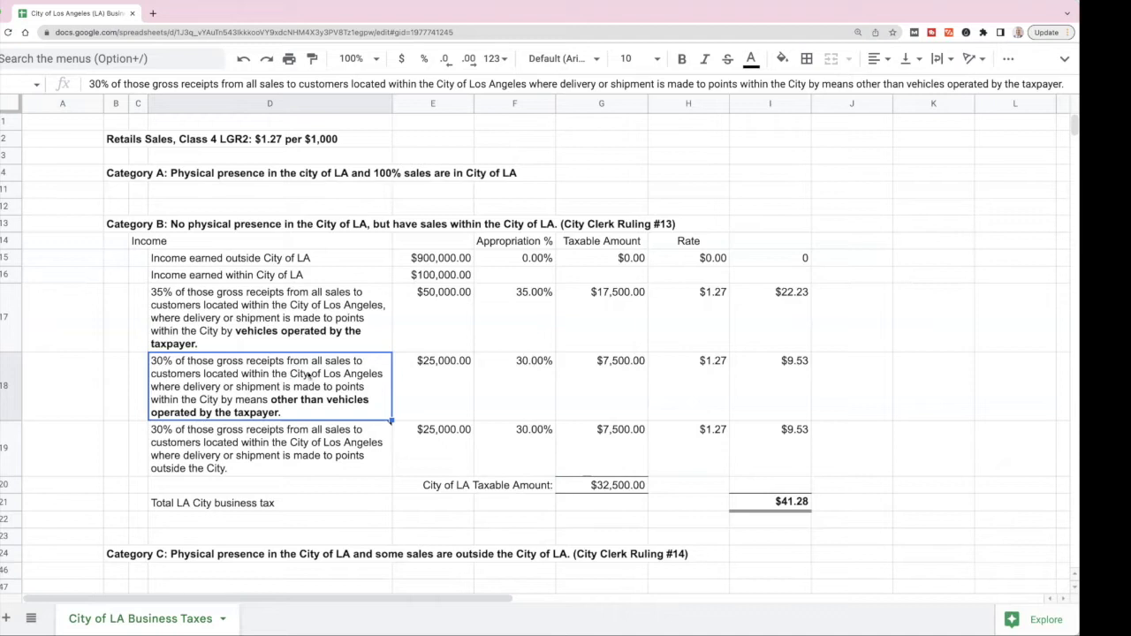
left_click(539, 381)
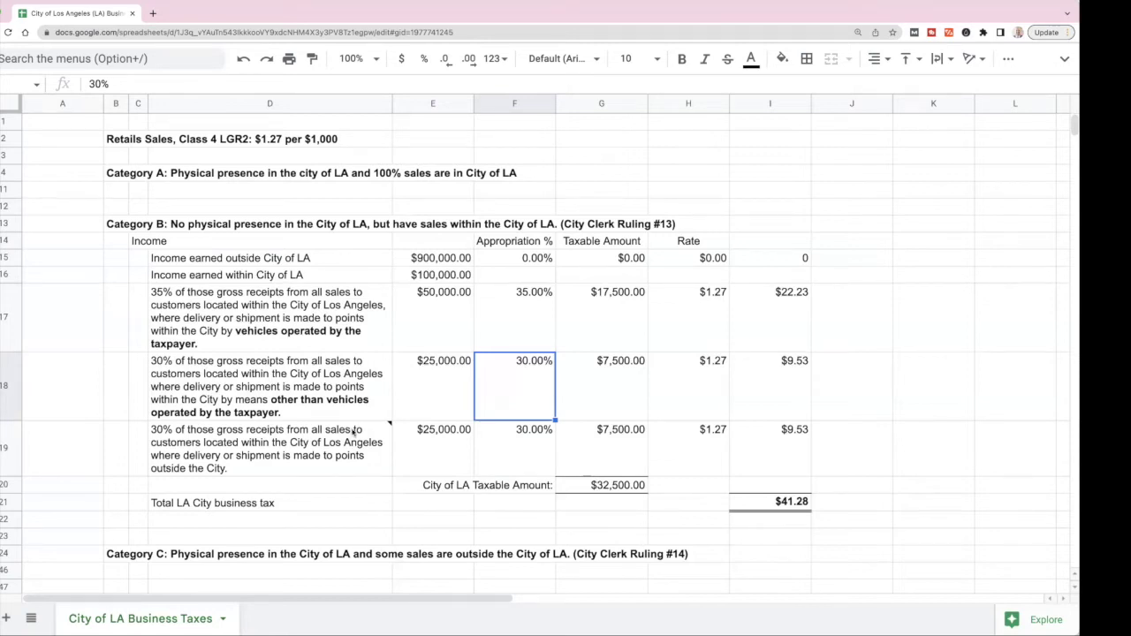
Step: Read the Category B line and note on shipments delivered outside the City, and examine the total LA City business tax line
left_click(346, 442)
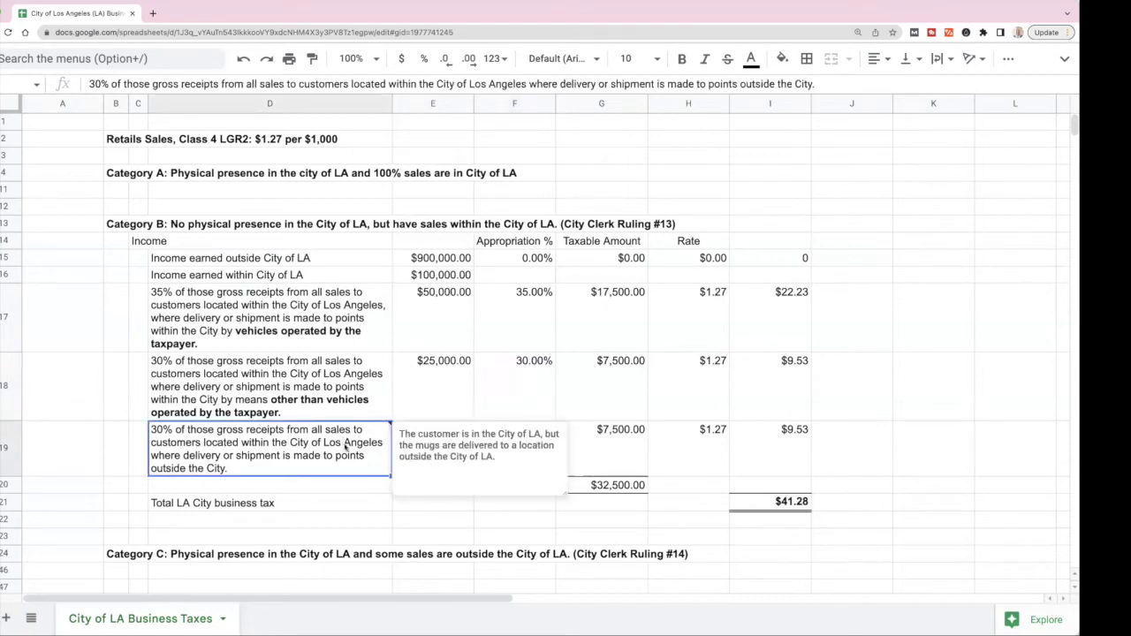
left_click(329, 511)
mouse_move(324, 470)
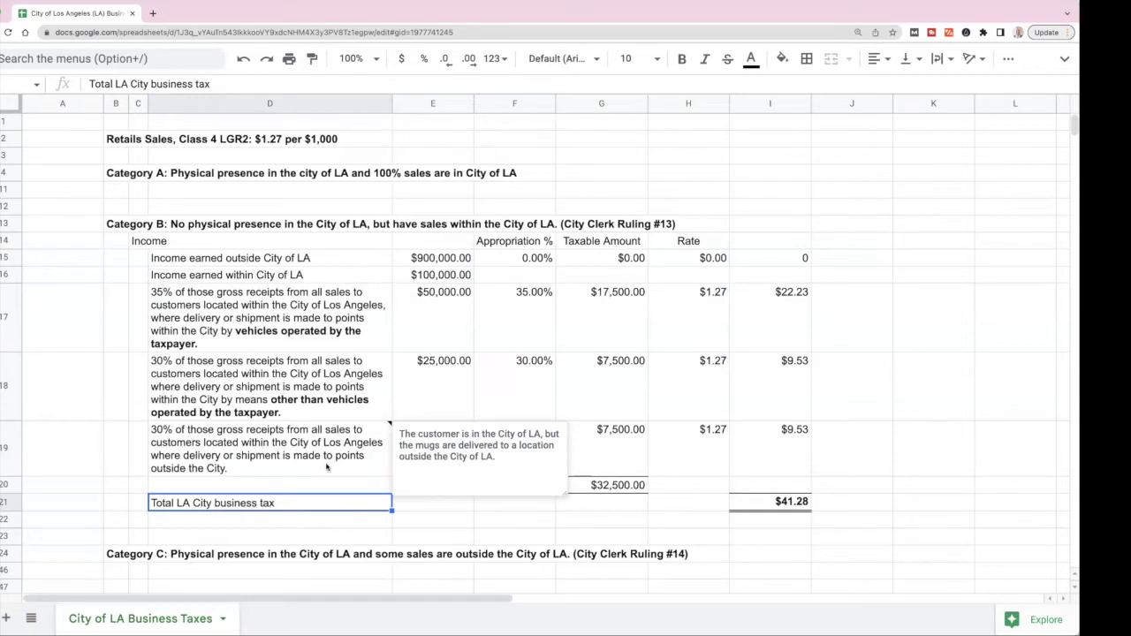
left_click(369, 409)
left_click(528, 449)
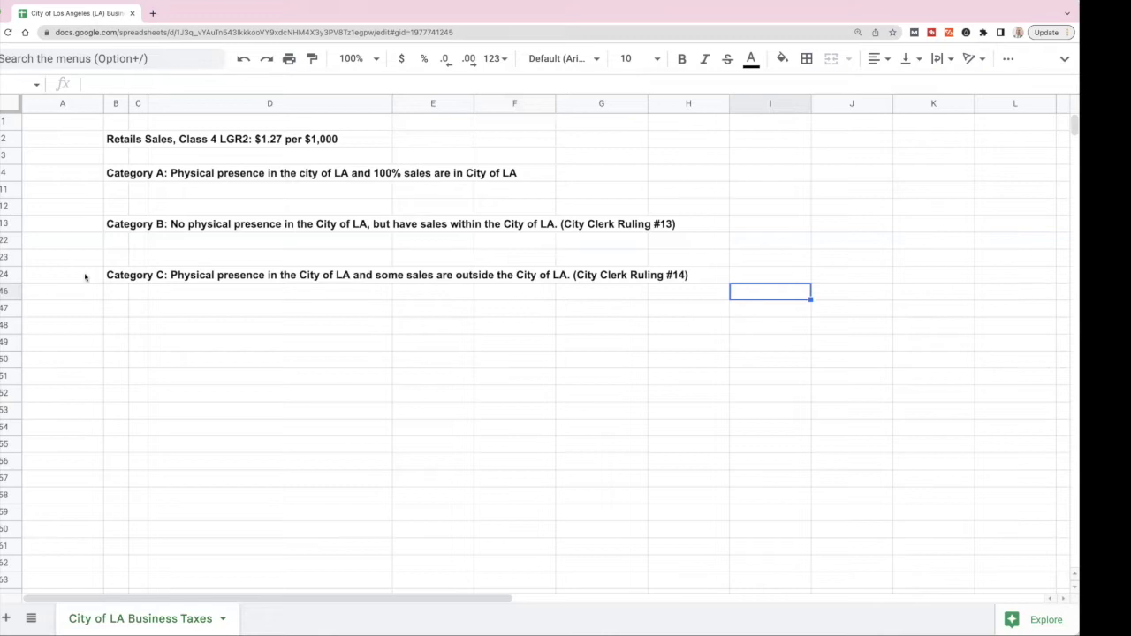
Step: Expand the Category C rows and examine the within-city income line's amount, appropriation percentage, taxable amount formula and resulting tax
left_click(9, 284)
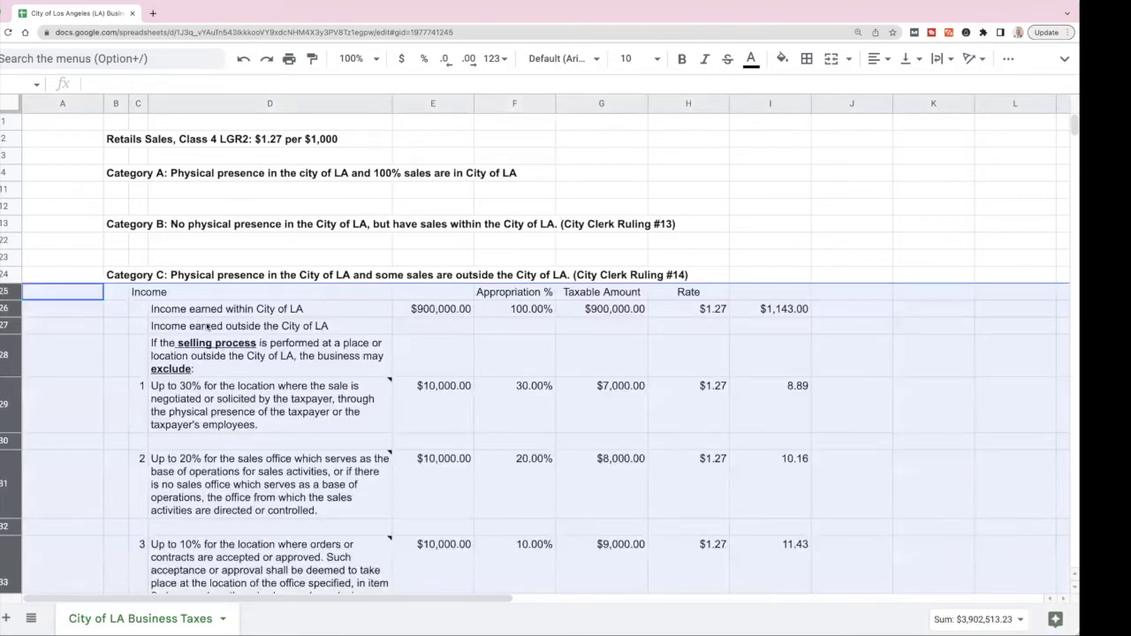
left_click(874, 348)
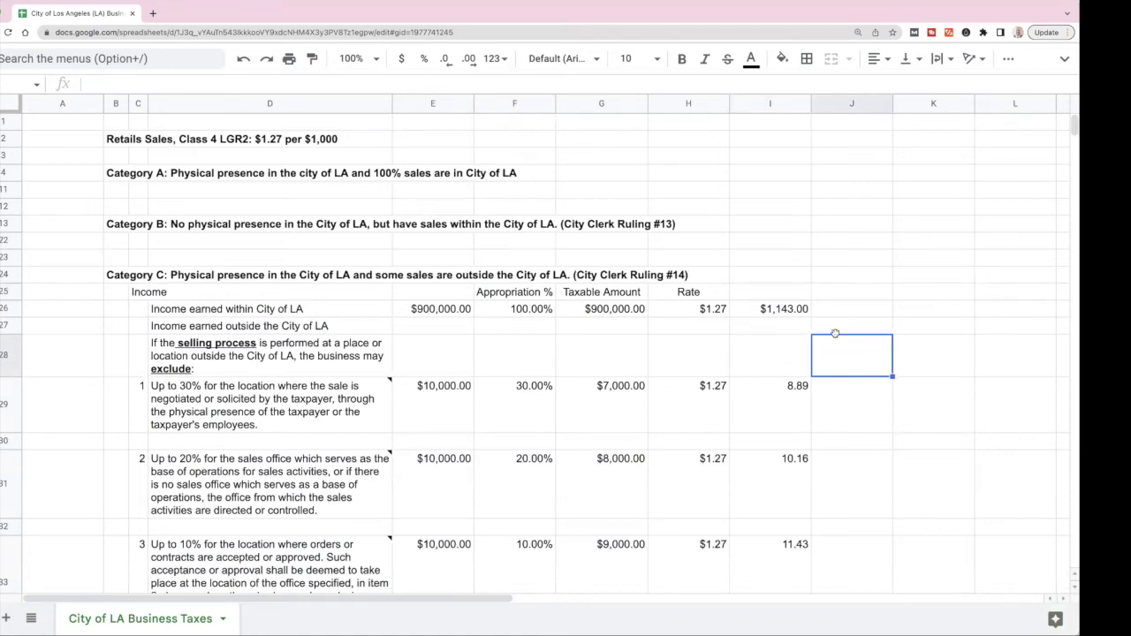
left_click(213, 311)
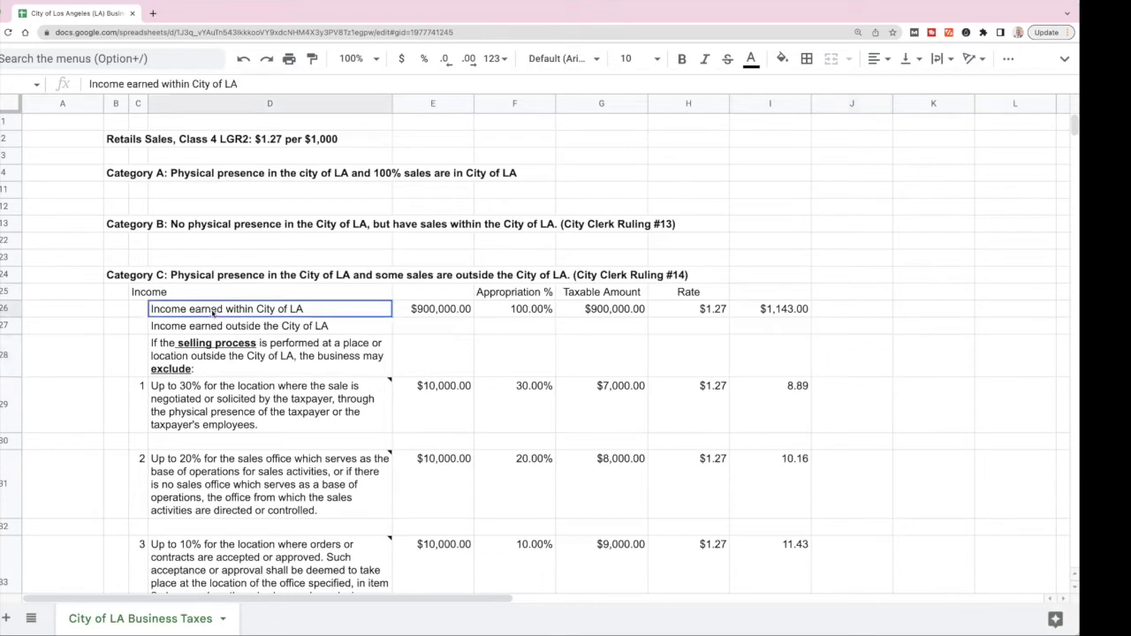
left_click(435, 312, "shift")
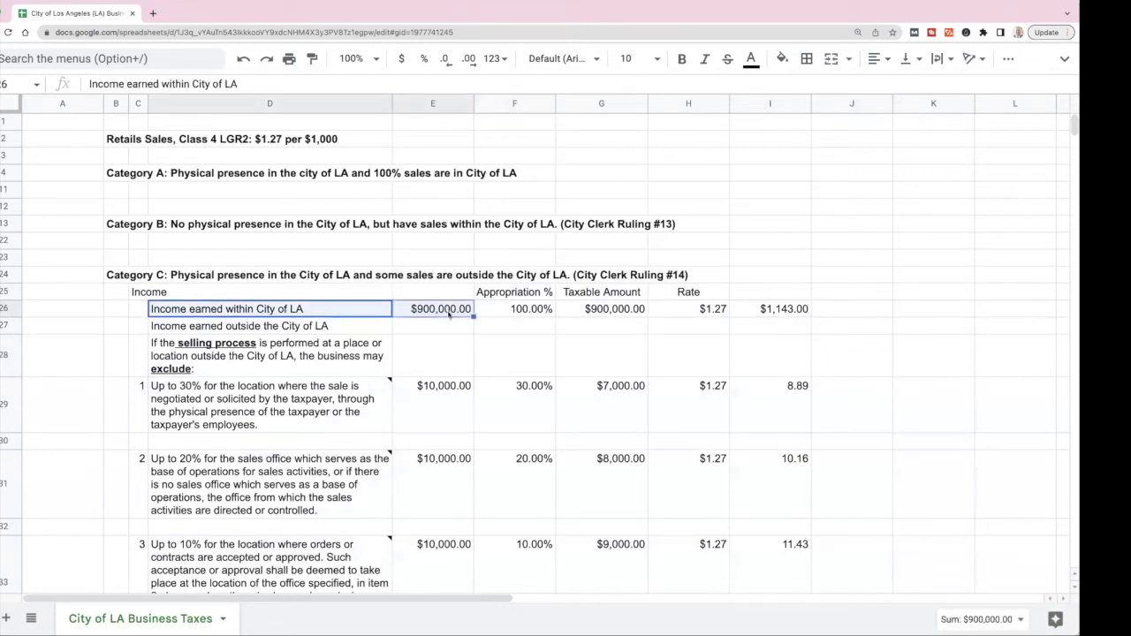
left_click(528, 311)
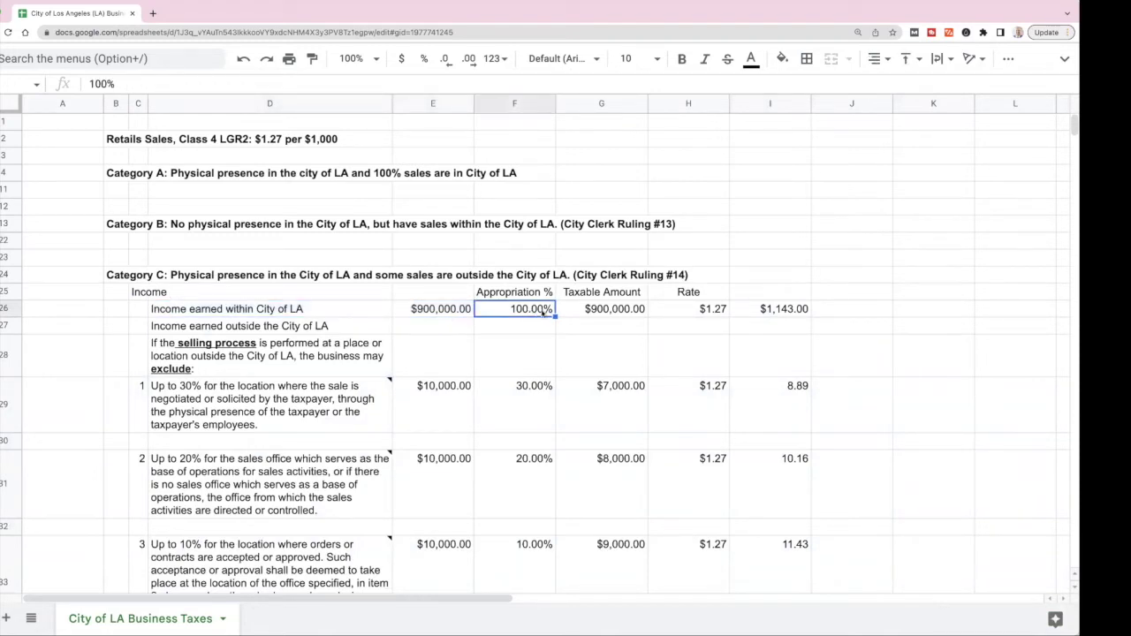
left_click(589, 309)
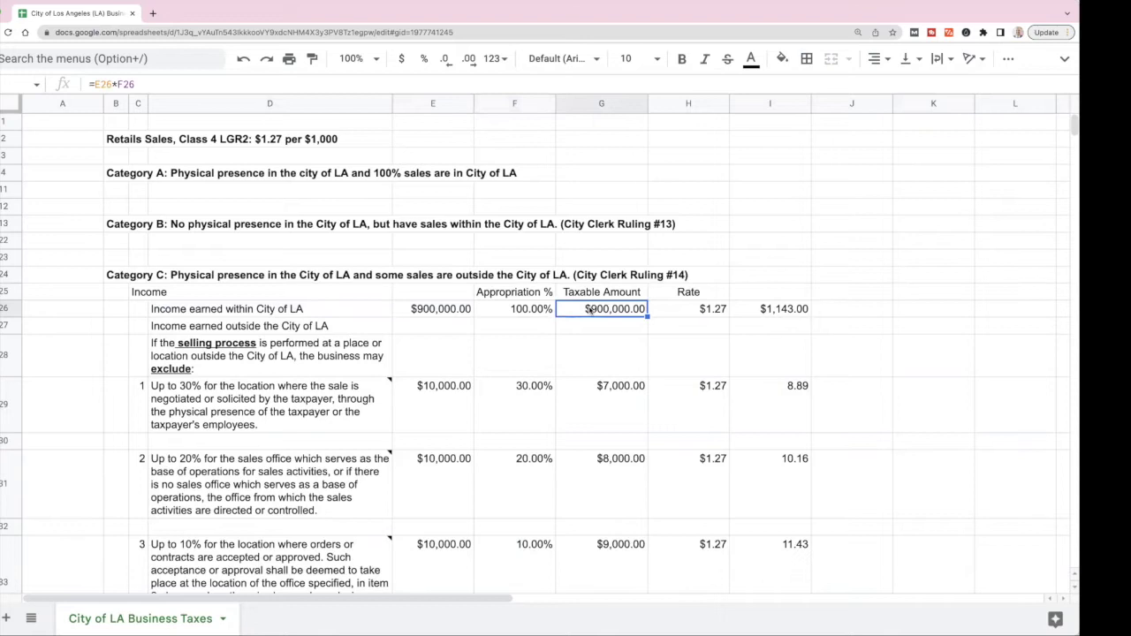
scroll(590, 310, "right", 2)
left_click(769, 311)
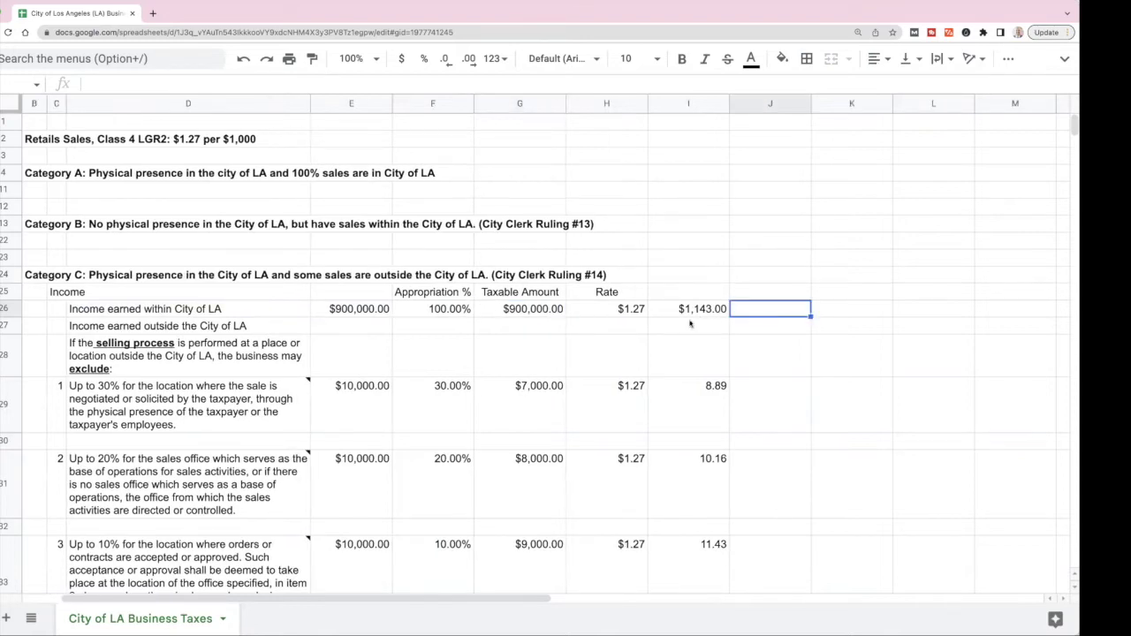
scroll(670, 327, "left", 2)
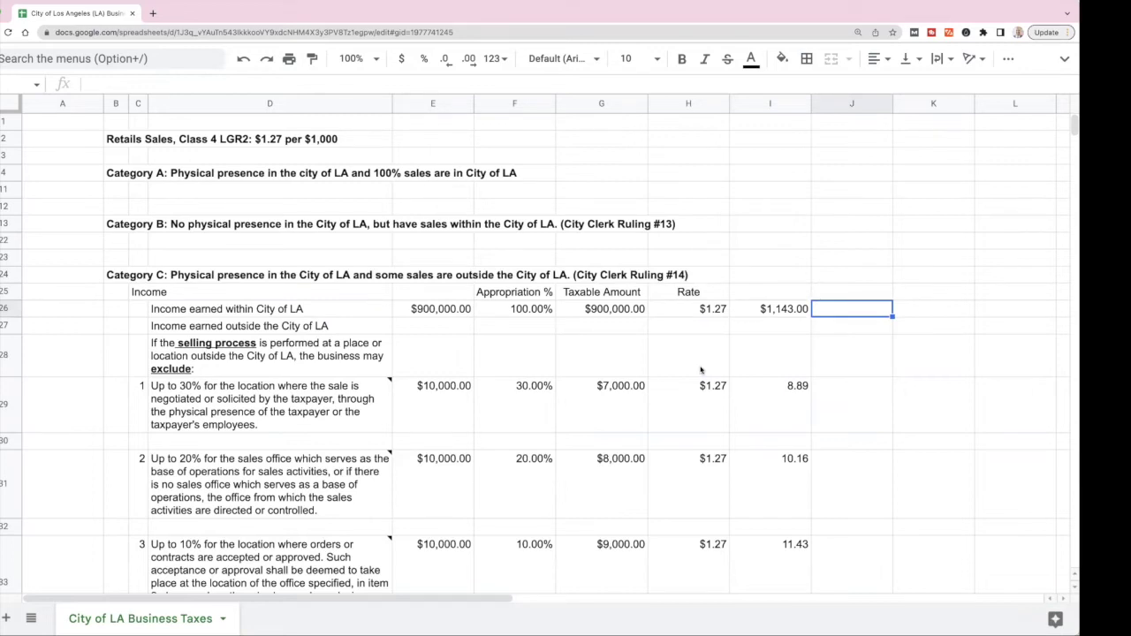
Step: Look through the Category C selling process exclusions that apply to income earned outside the City of LA
scroll(701, 370, "down", 1)
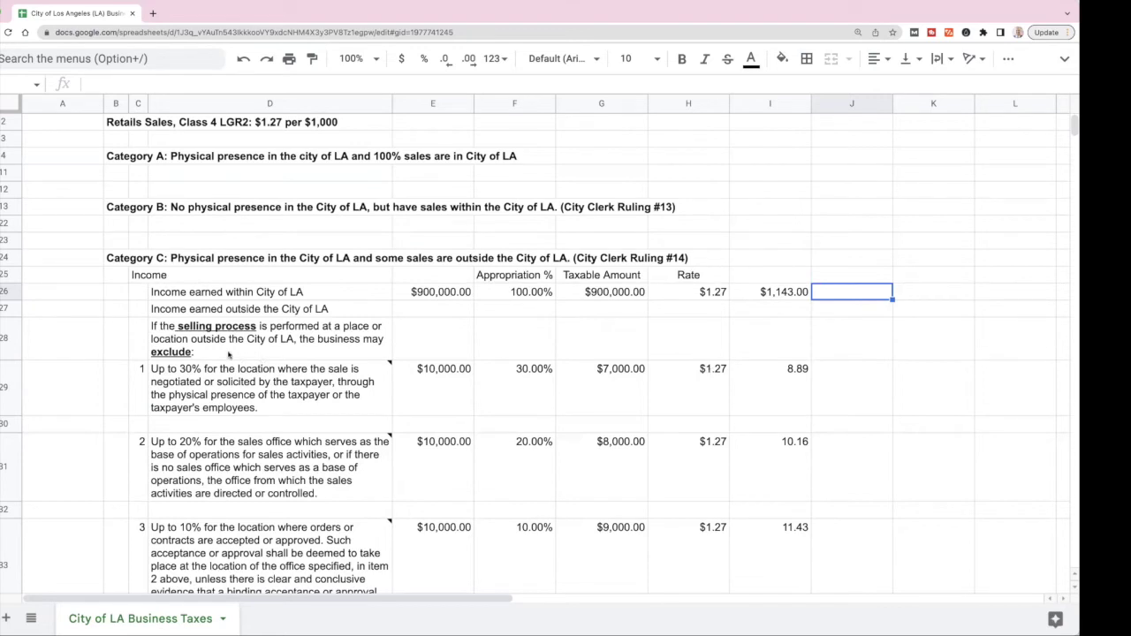
left_click(229, 351)
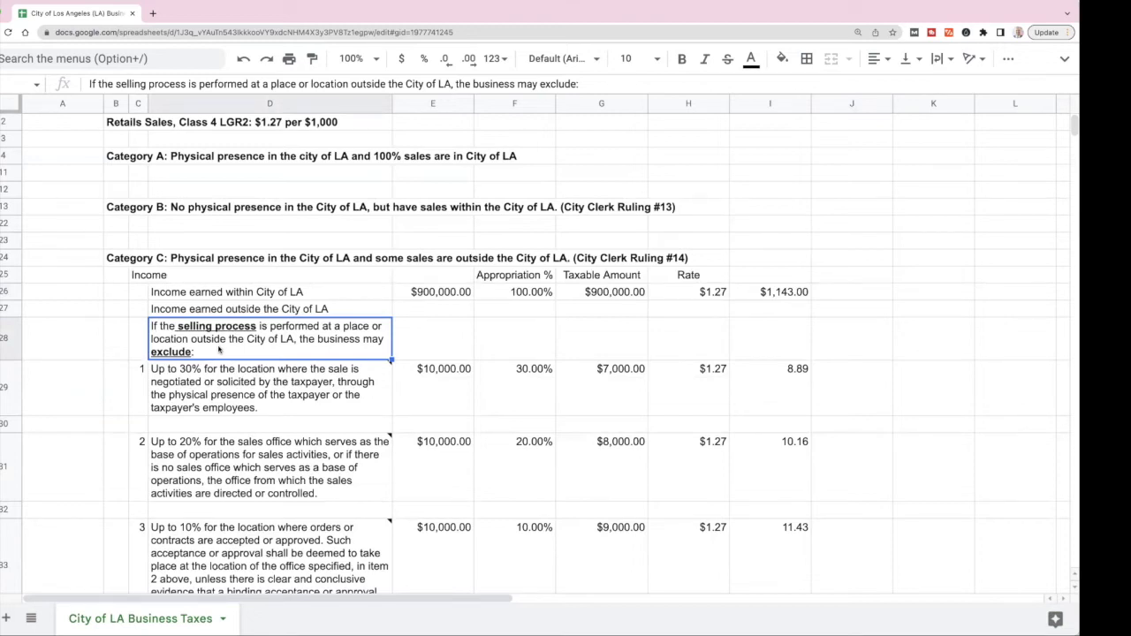
scroll(251, 379, "down", 5)
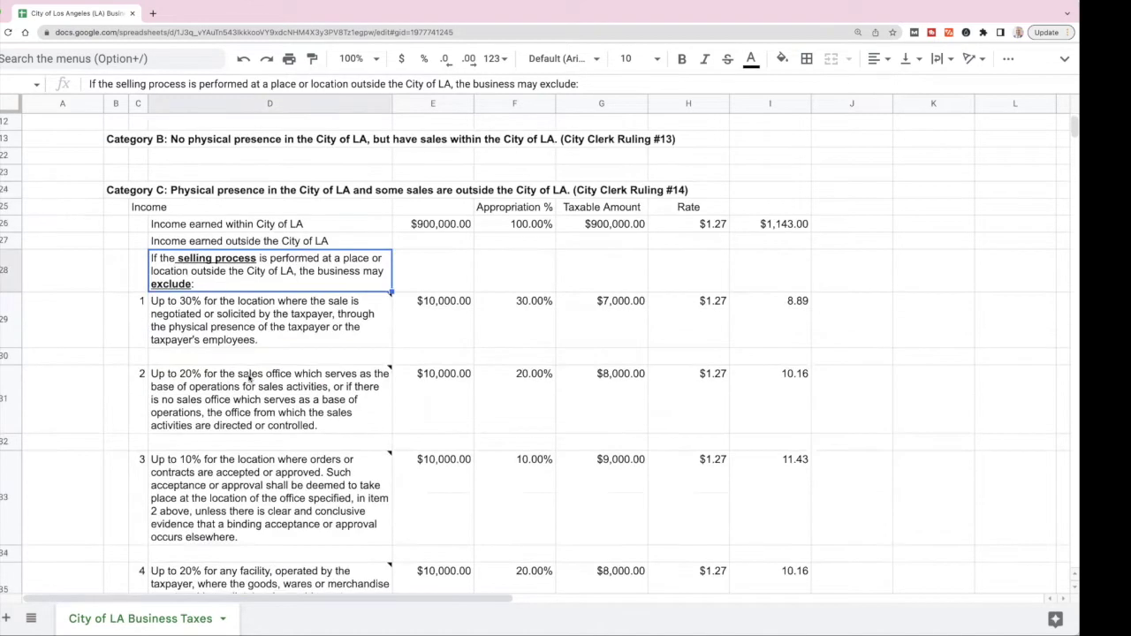
scroll(250, 379, "down", 3)
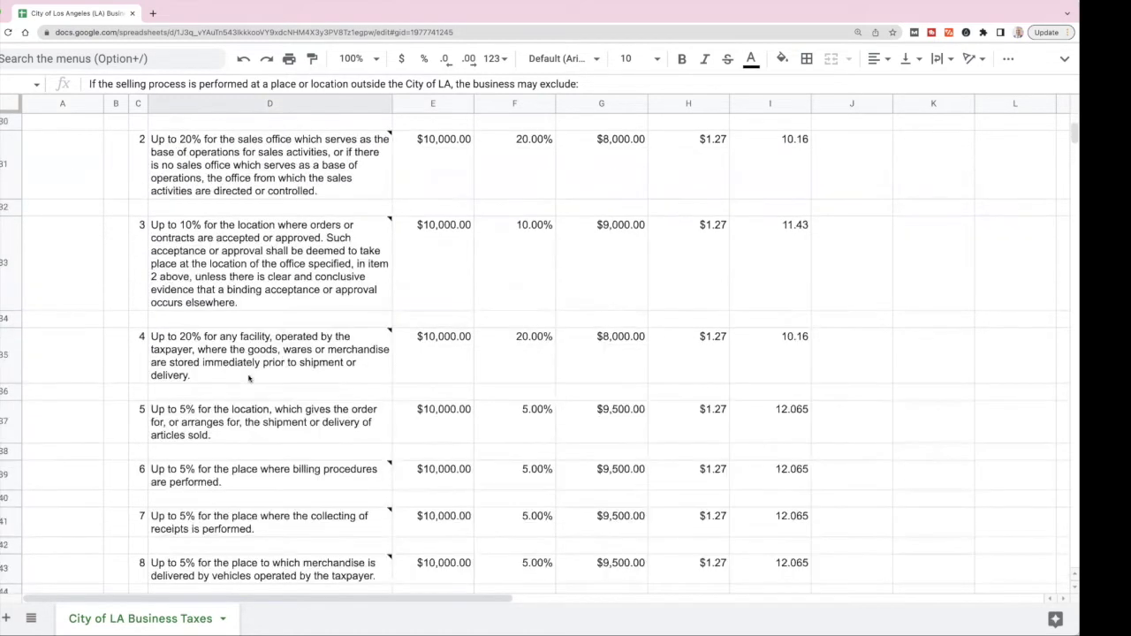
scroll(251, 379, "up", 3)
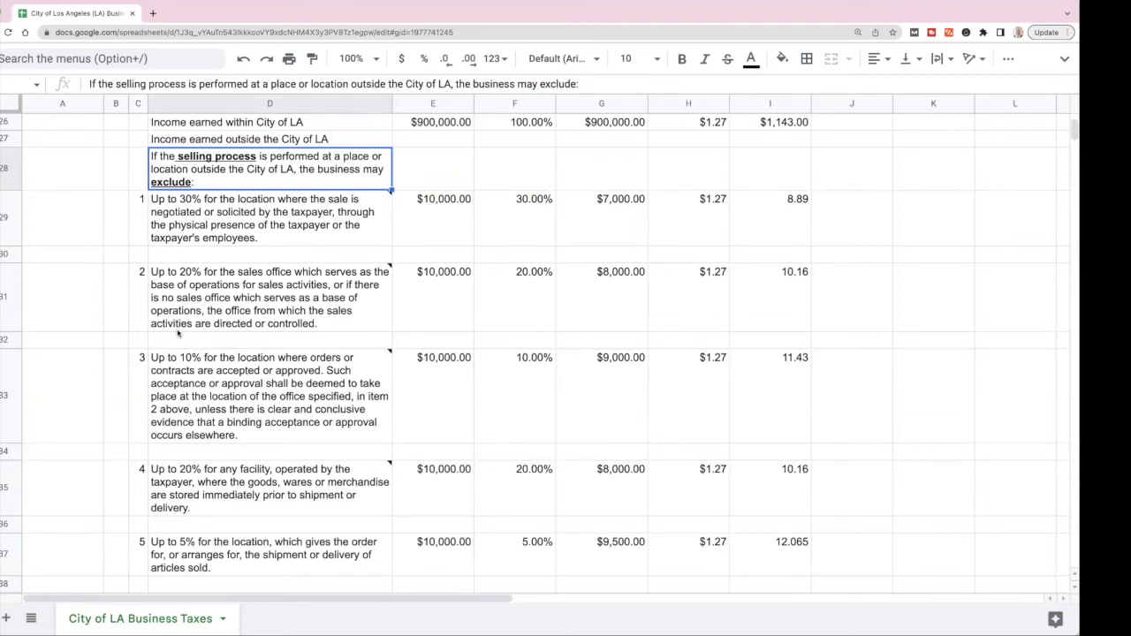
Step: Examine the first Category C exclusion's note, percentage, taxable amount and tax formulas, and read the note on the second exclusion
left_click(221, 257)
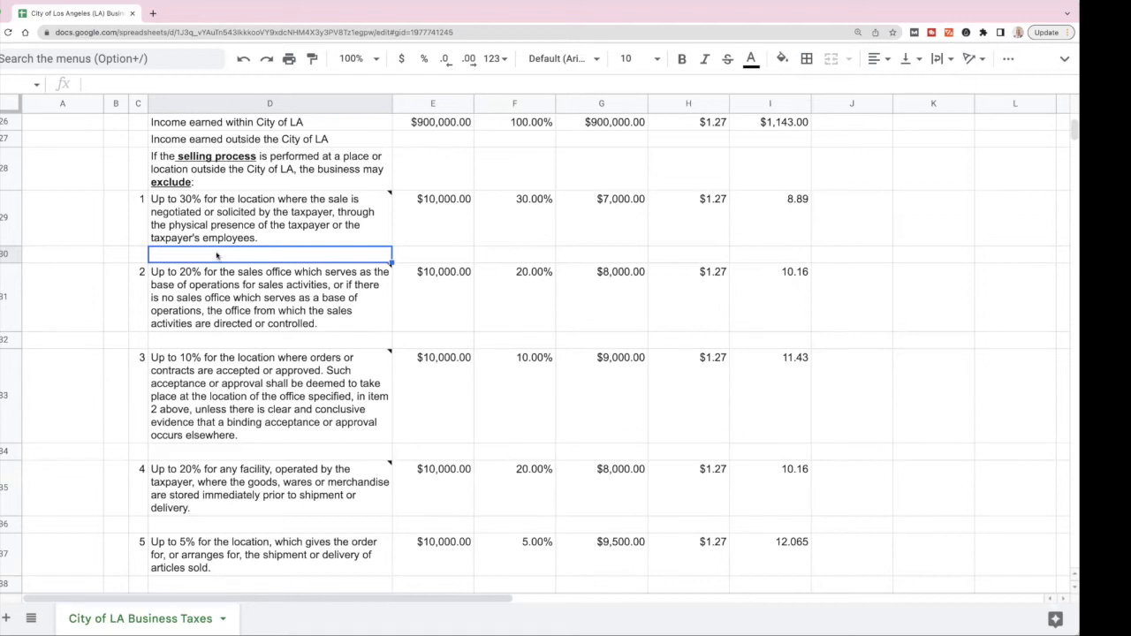
left_click(323, 215)
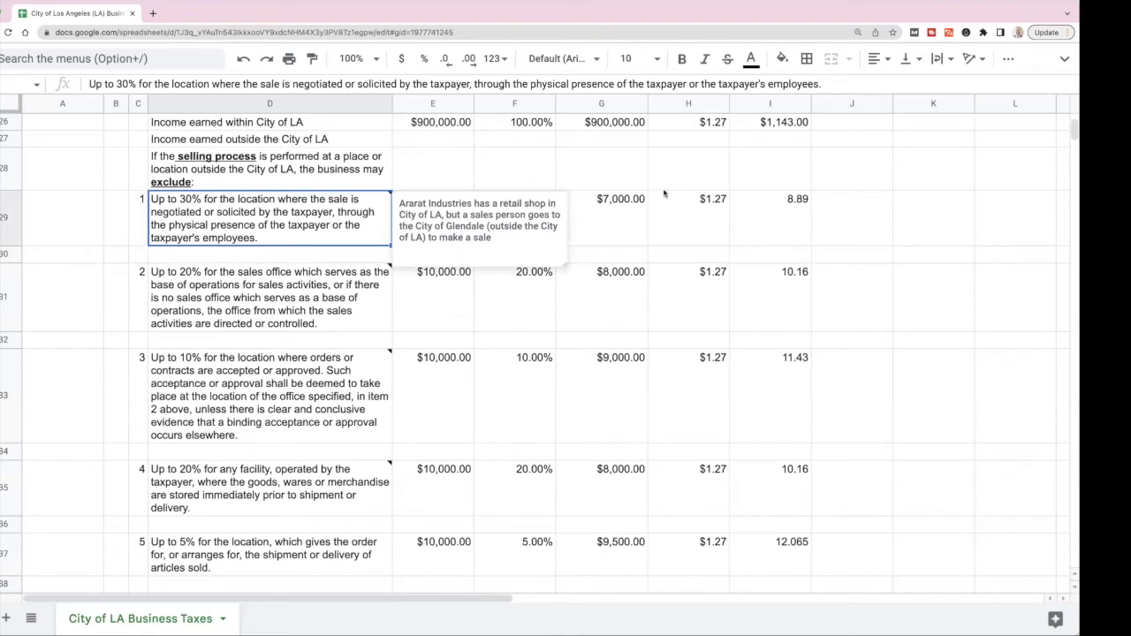
left_click(846, 207)
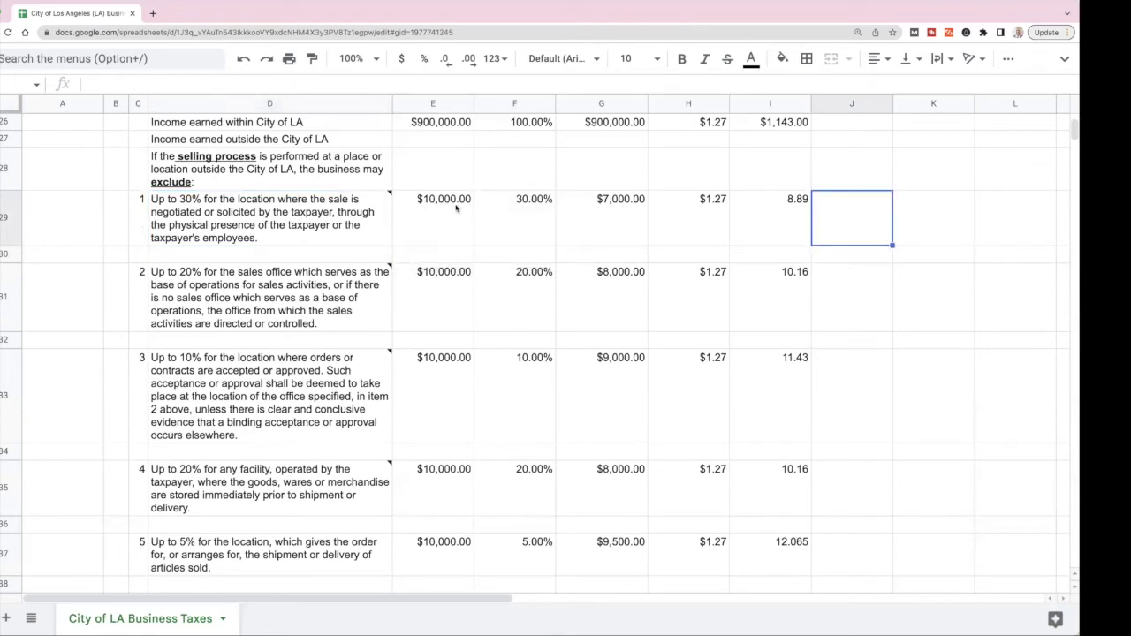
left_click(506, 212)
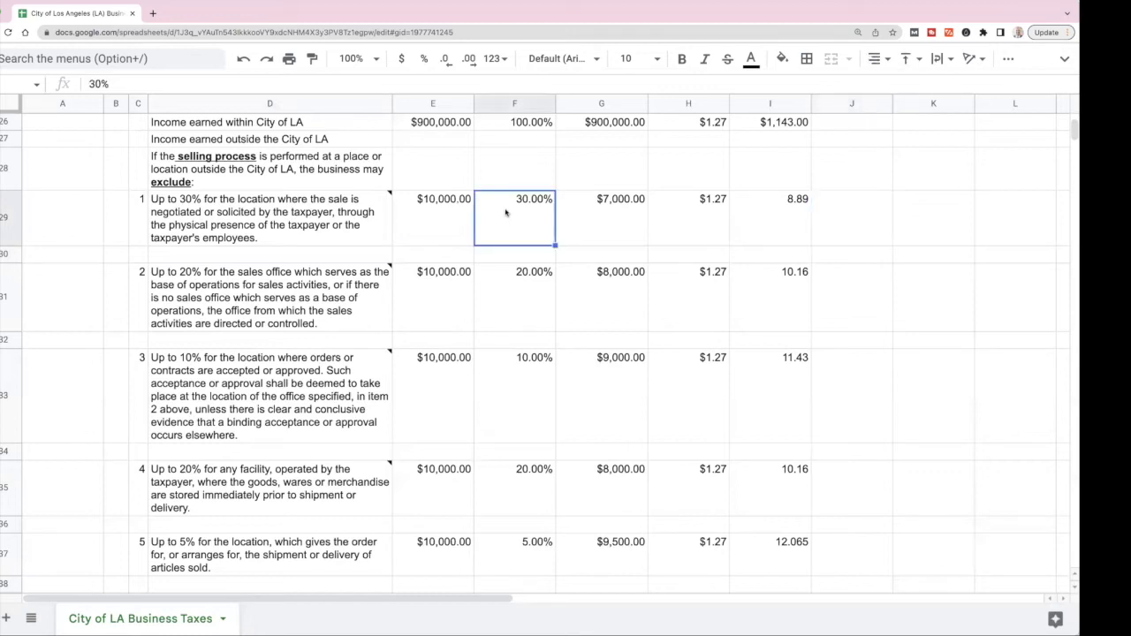
left_click(593, 215)
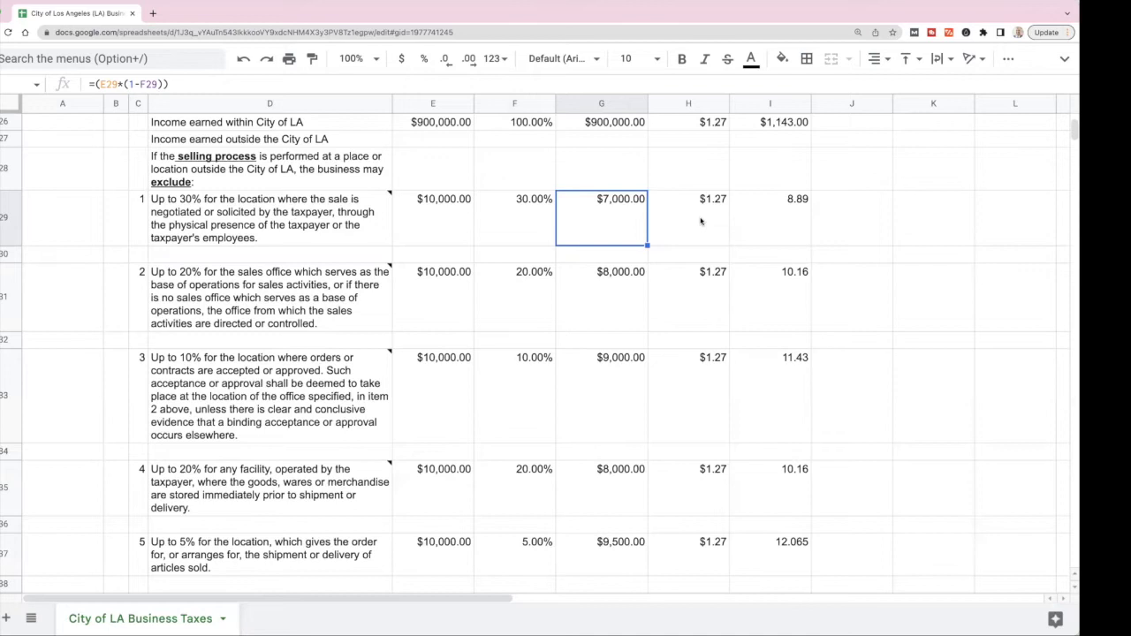
left_click(799, 216)
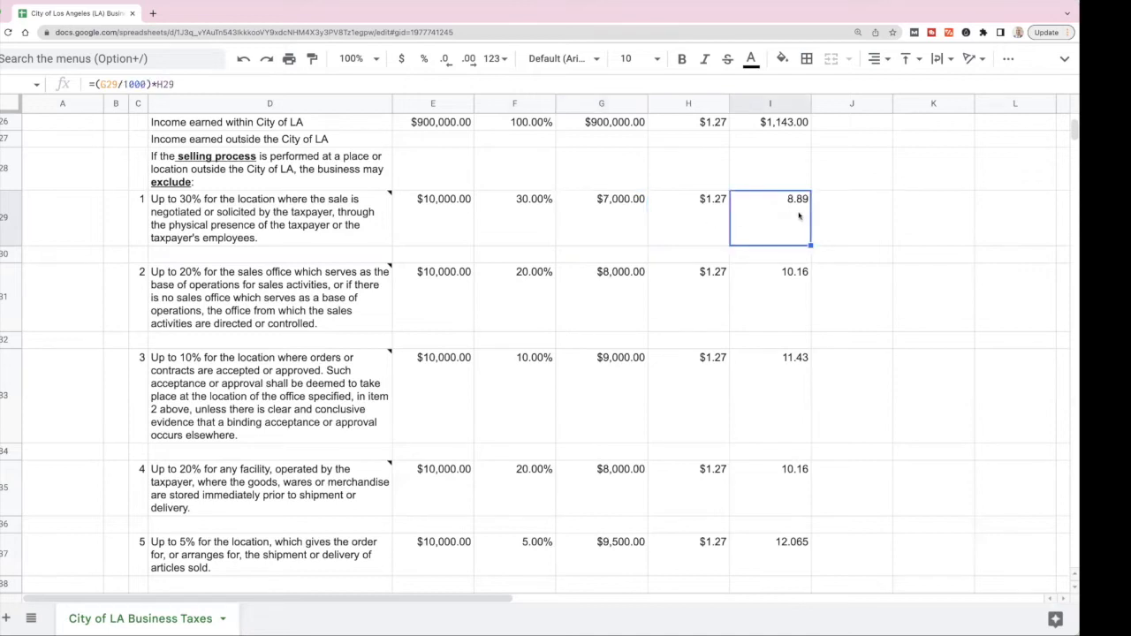
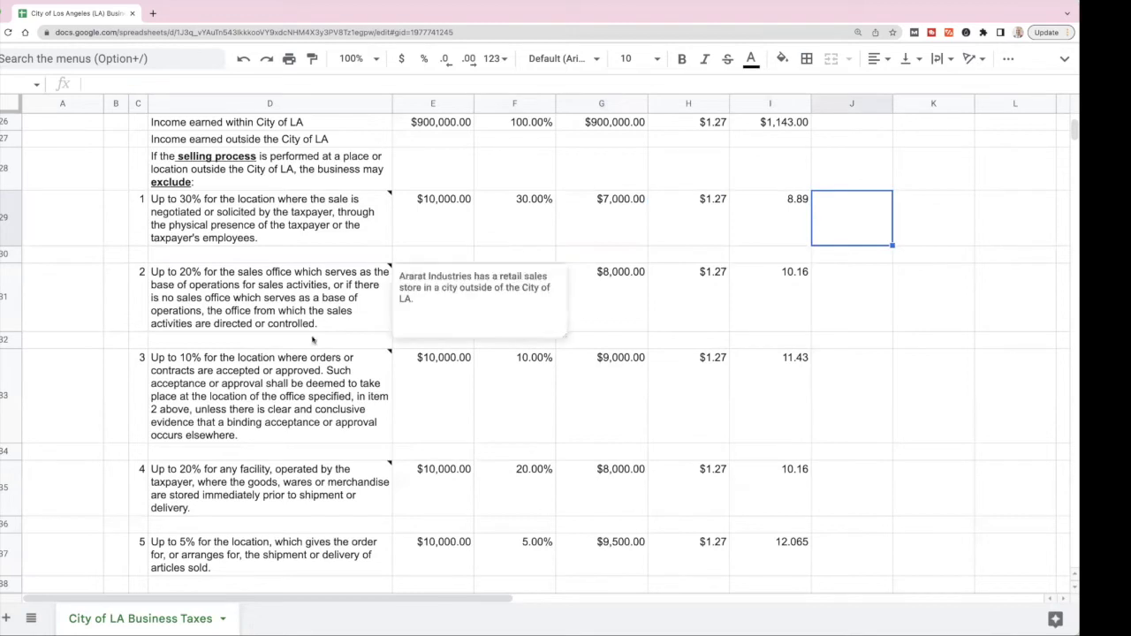
left_click(304, 343)
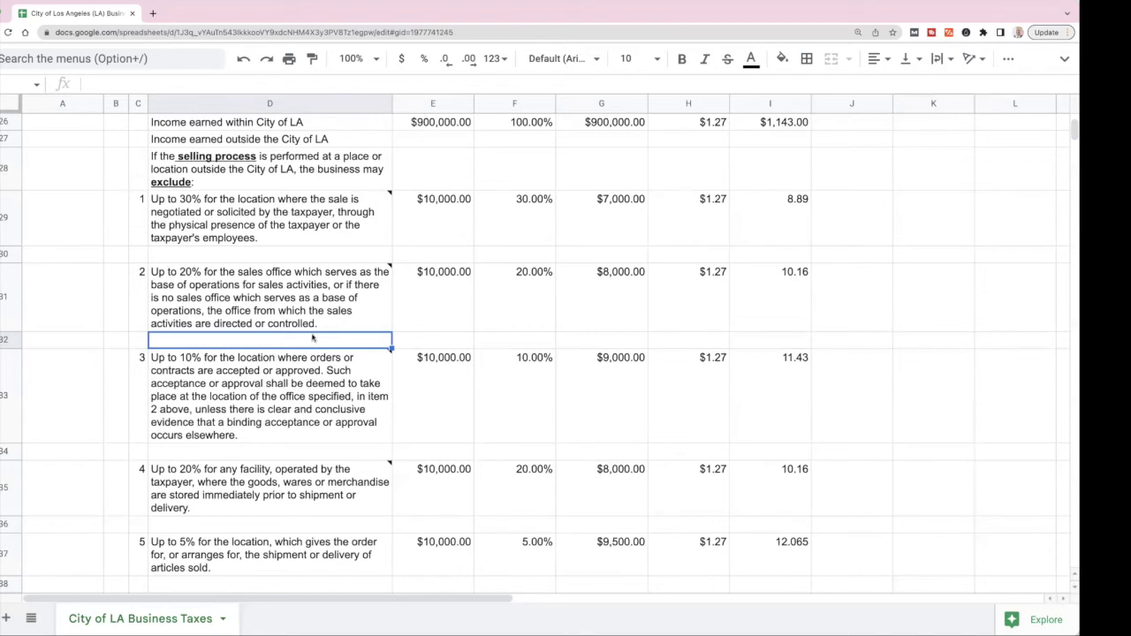
Step: Read the note on the second Category C exclusion for the sales office, and examine the tax rates down to the third exclusion
left_click(329, 300)
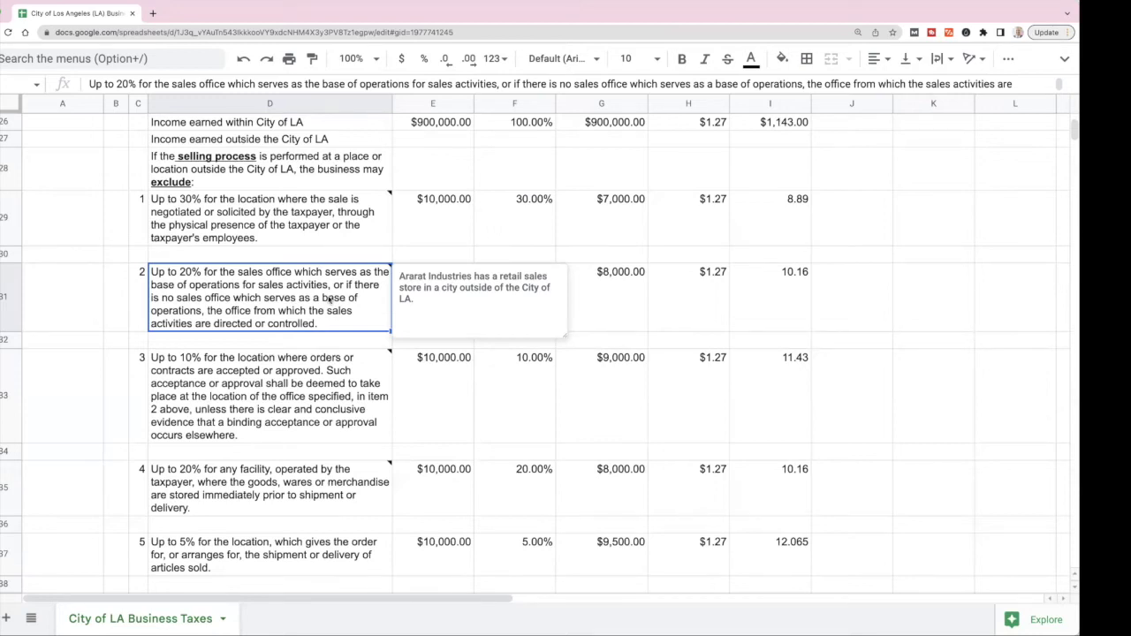
left_click(859, 313)
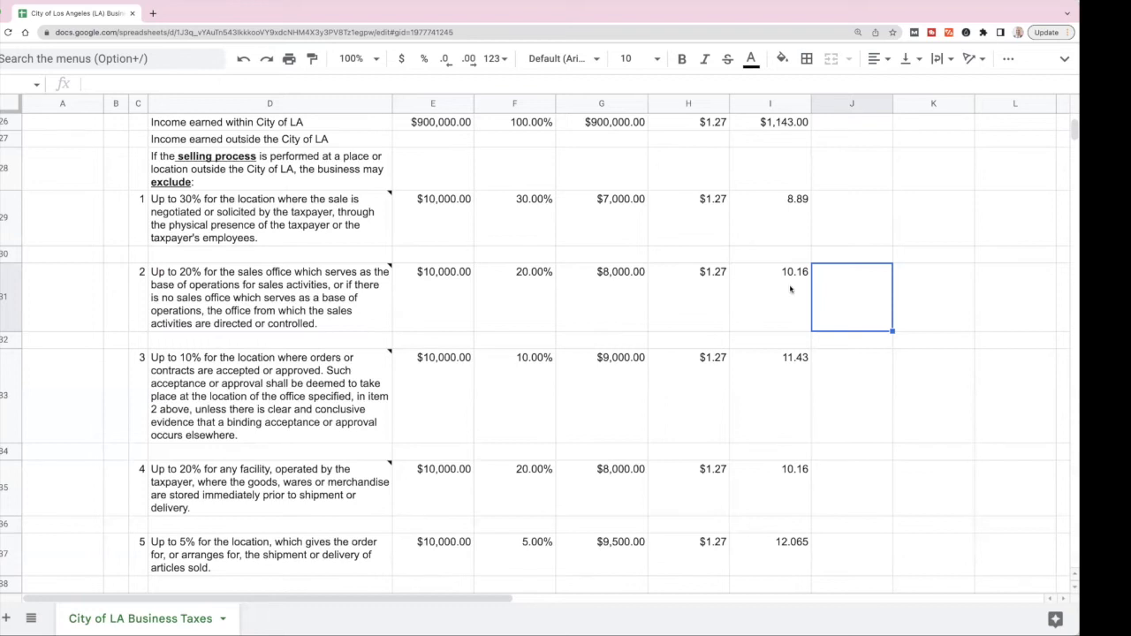
left_click_drag(700, 123, 698, 389)
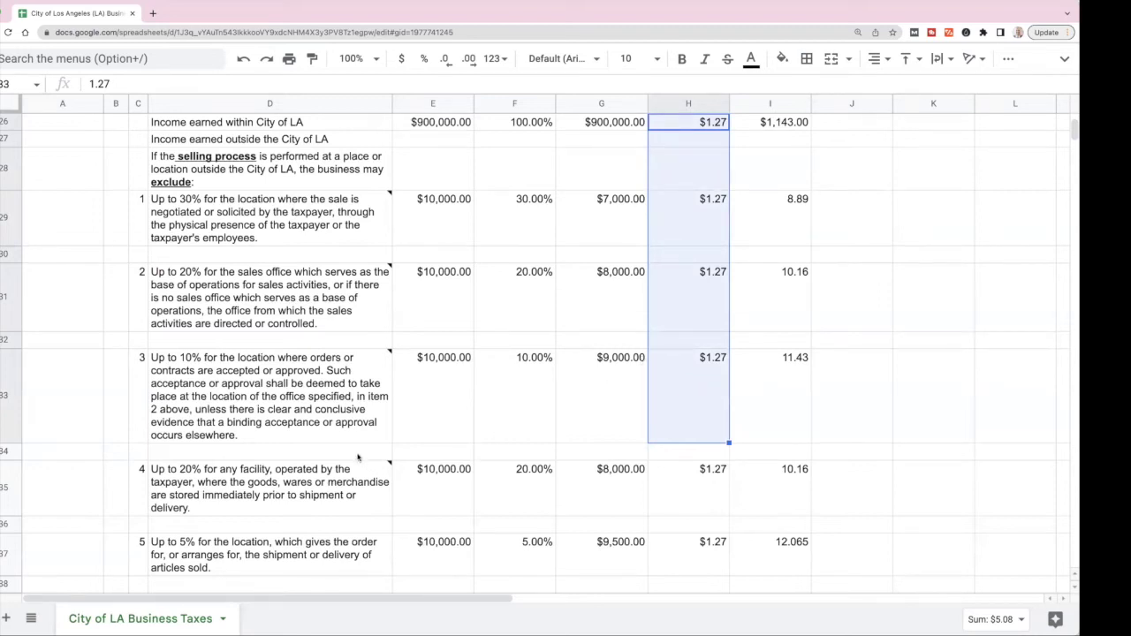
Step: Read the note on the third exclusion for order acceptance or approval, and examine its income amount and taxable amount formula
left_click(356, 454)
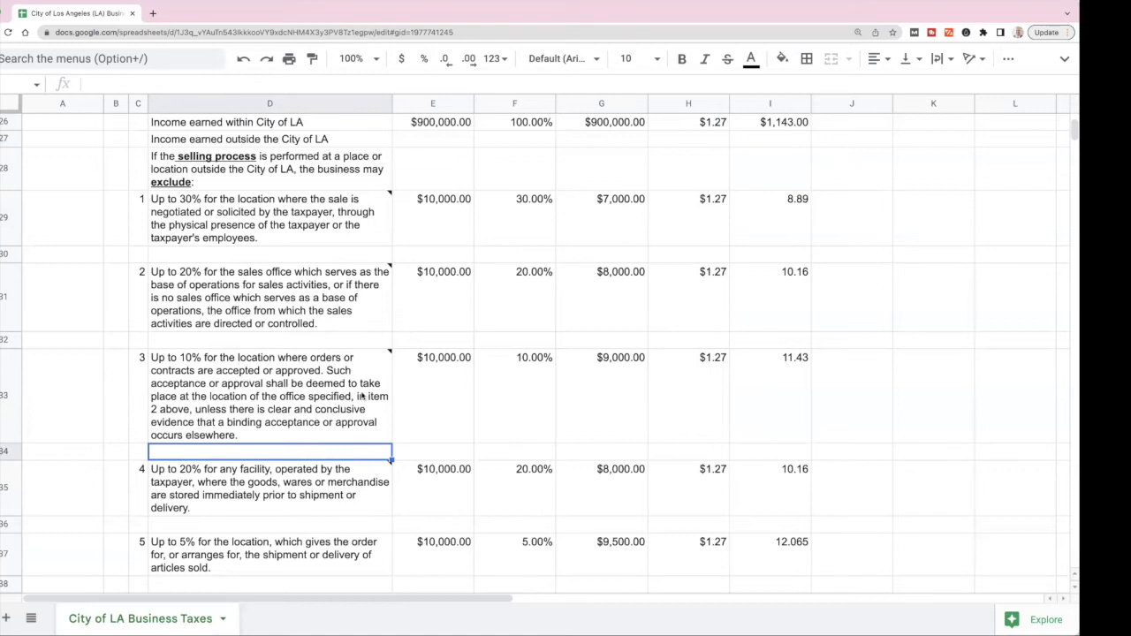
mouse_move(361, 397)
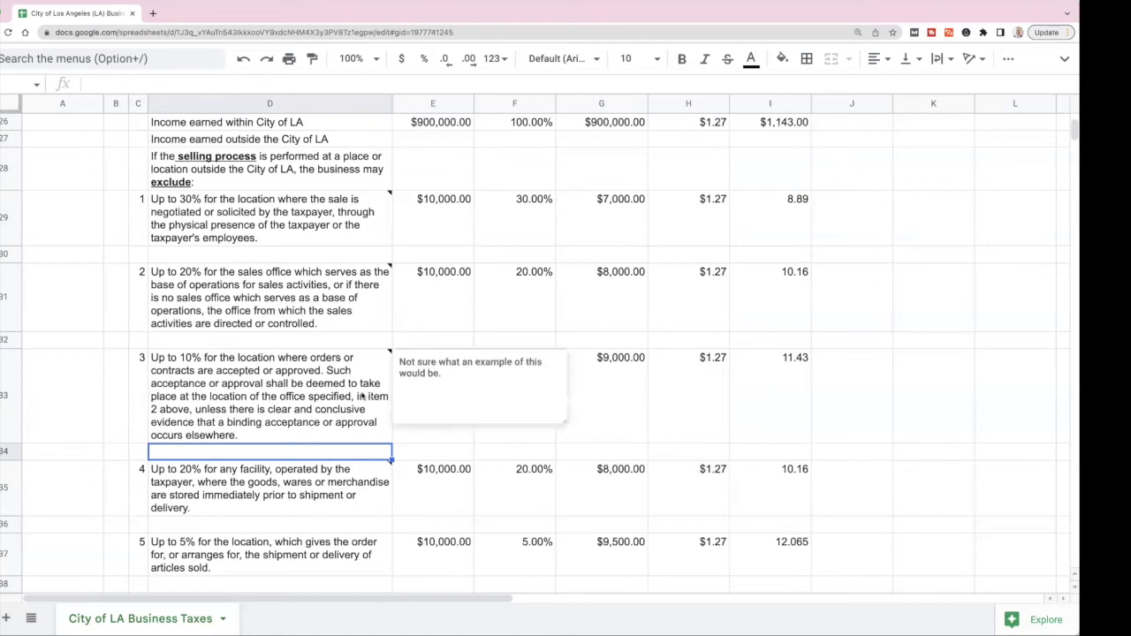
left_click(435, 435)
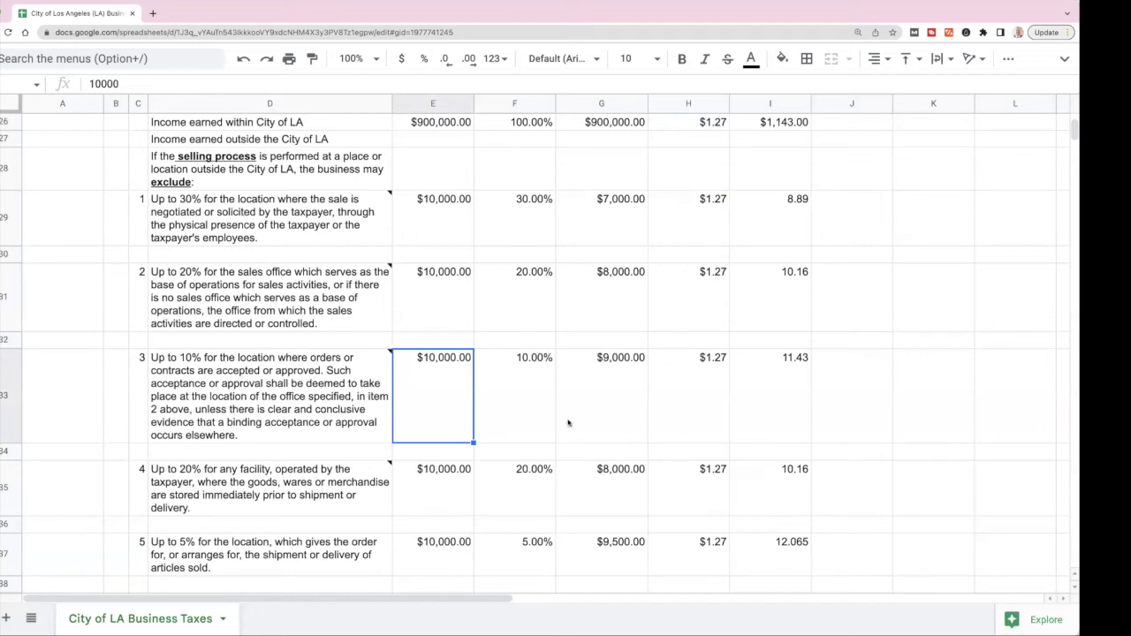
left_click(604, 423)
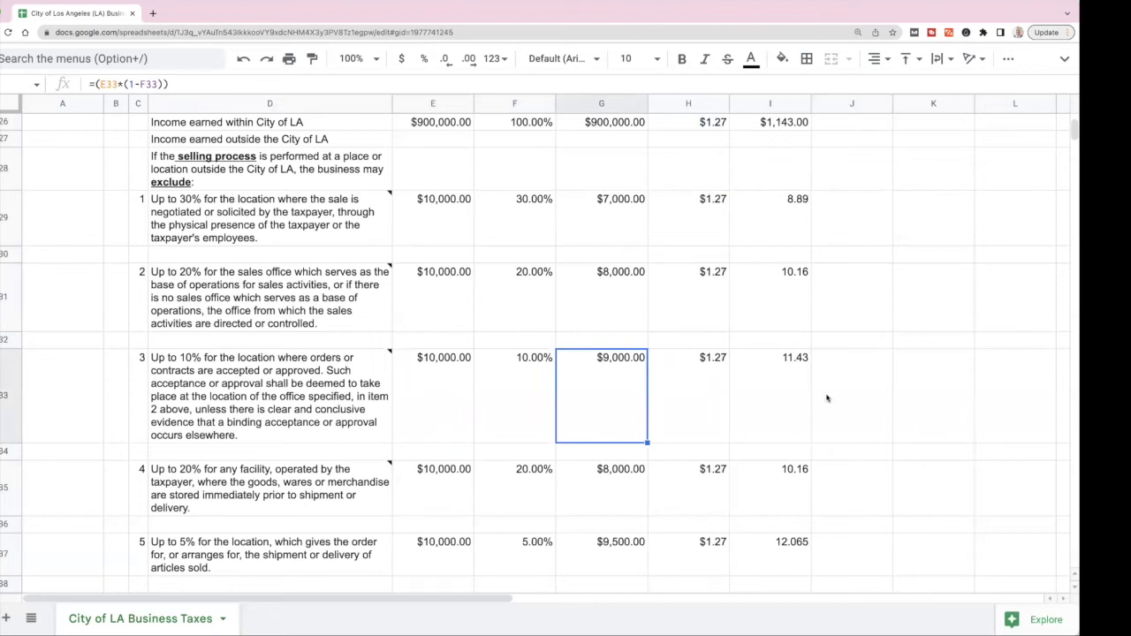
Step: Read the fourth exclusion's note on goods storage facilities, and examine its percentage, taxable amount formula and tax rate
scroll(827, 398, "down", 1)
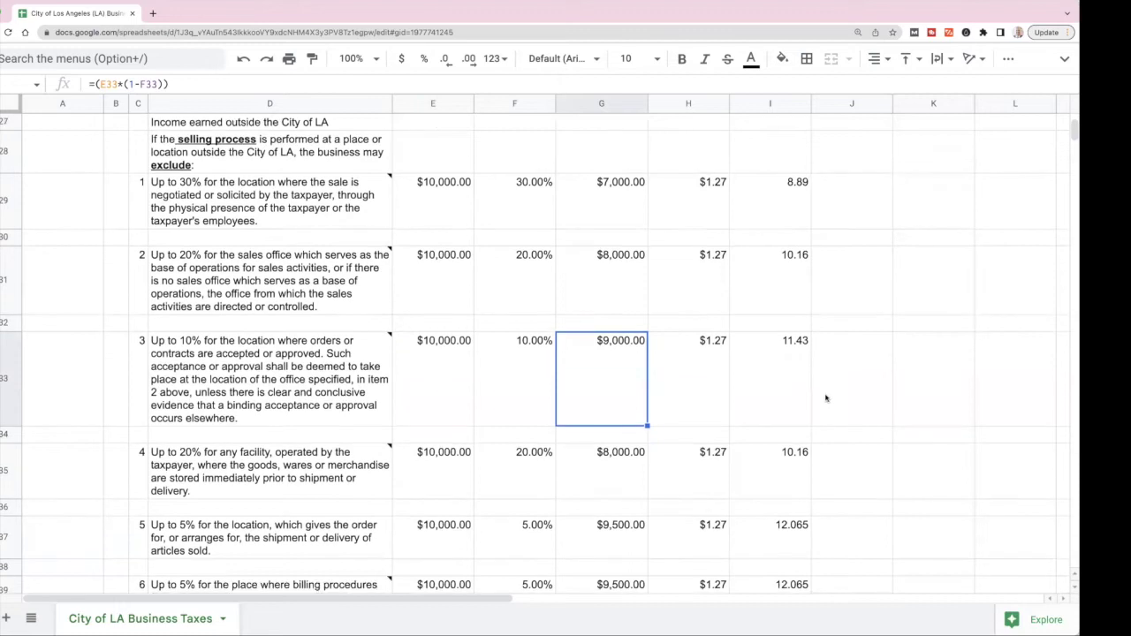
scroll(481, 452, "down", 2)
left_click(370, 449)
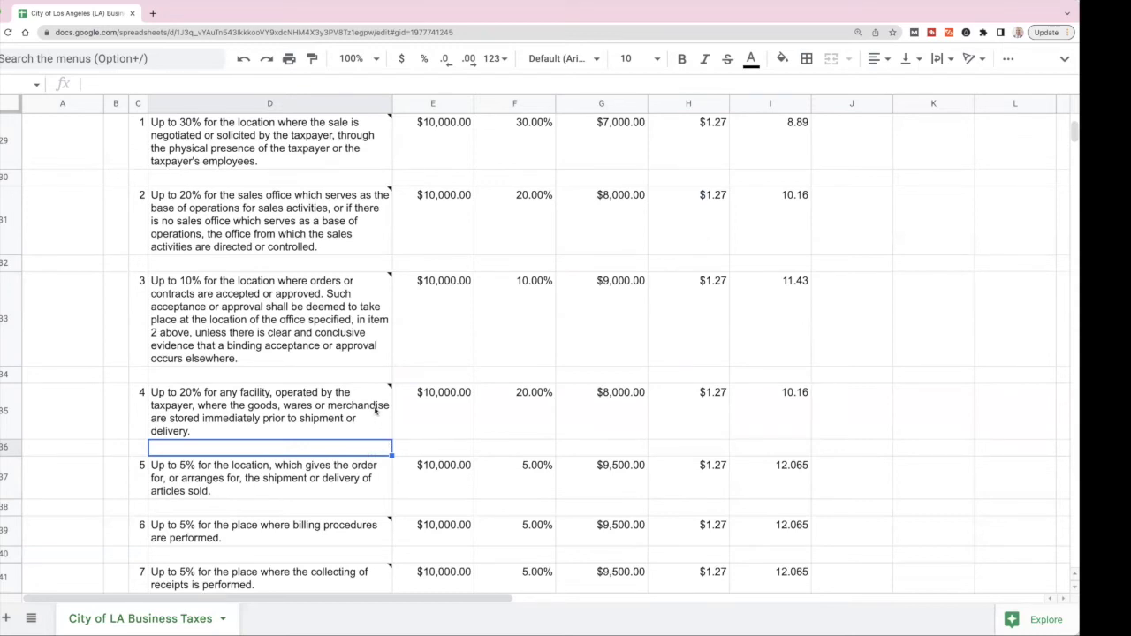
left_click(375, 408)
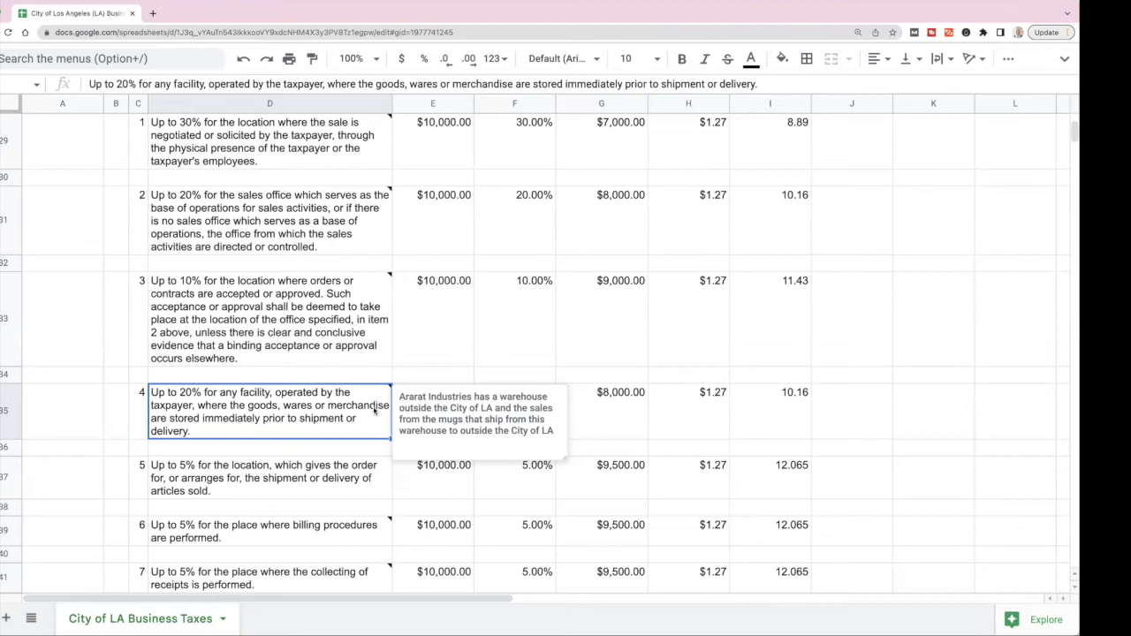
left_click(861, 416)
left_click(507, 410)
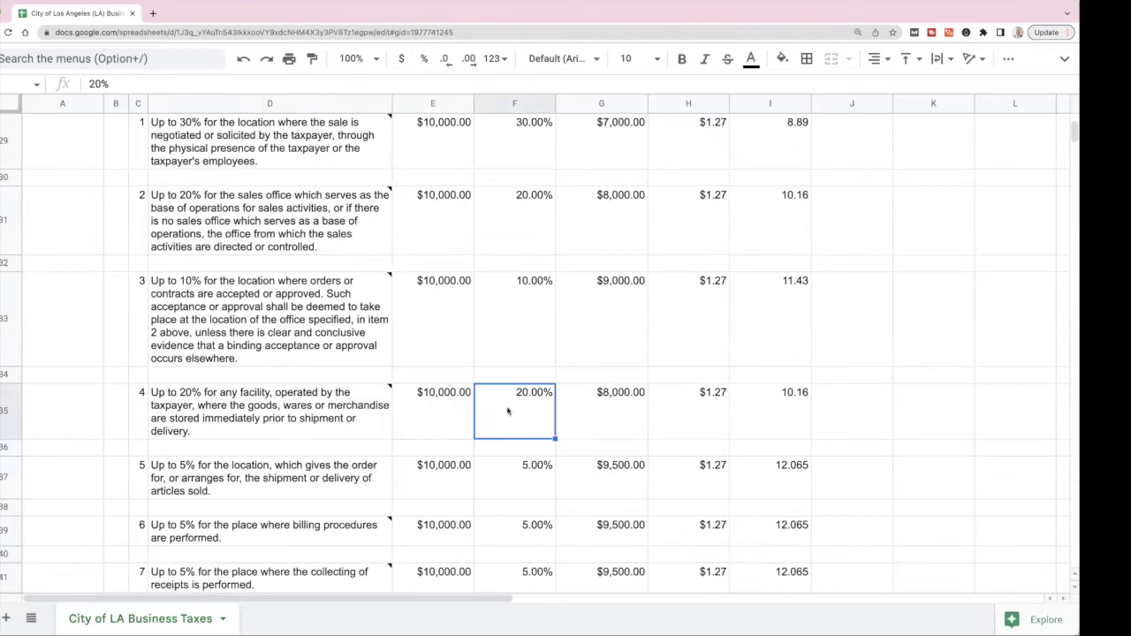
left_click(597, 414)
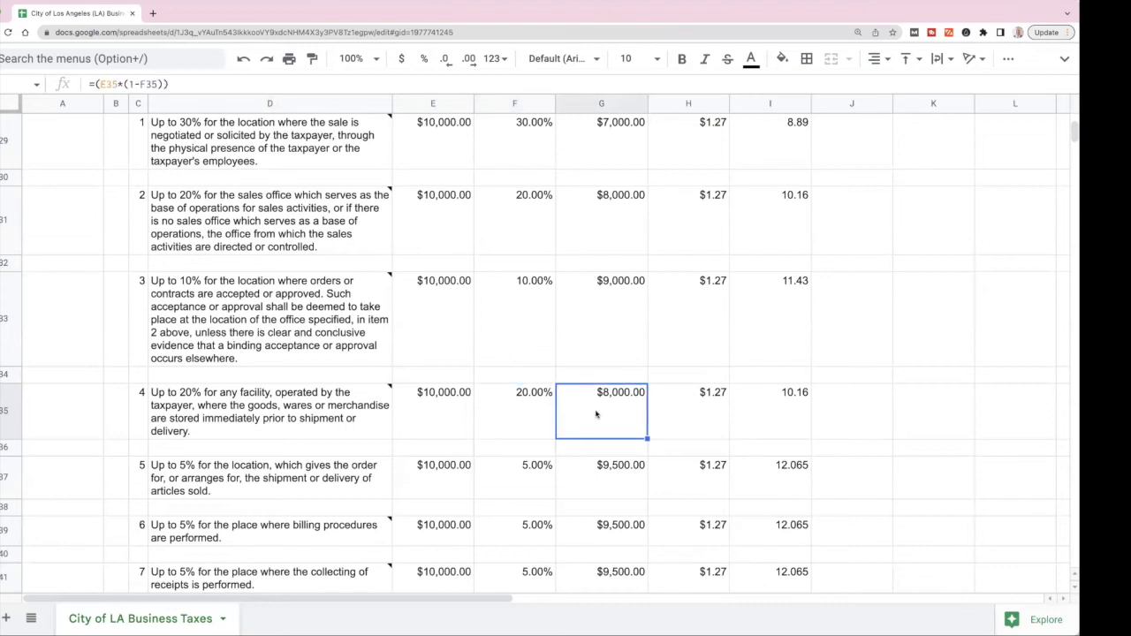
left_click(683, 408)
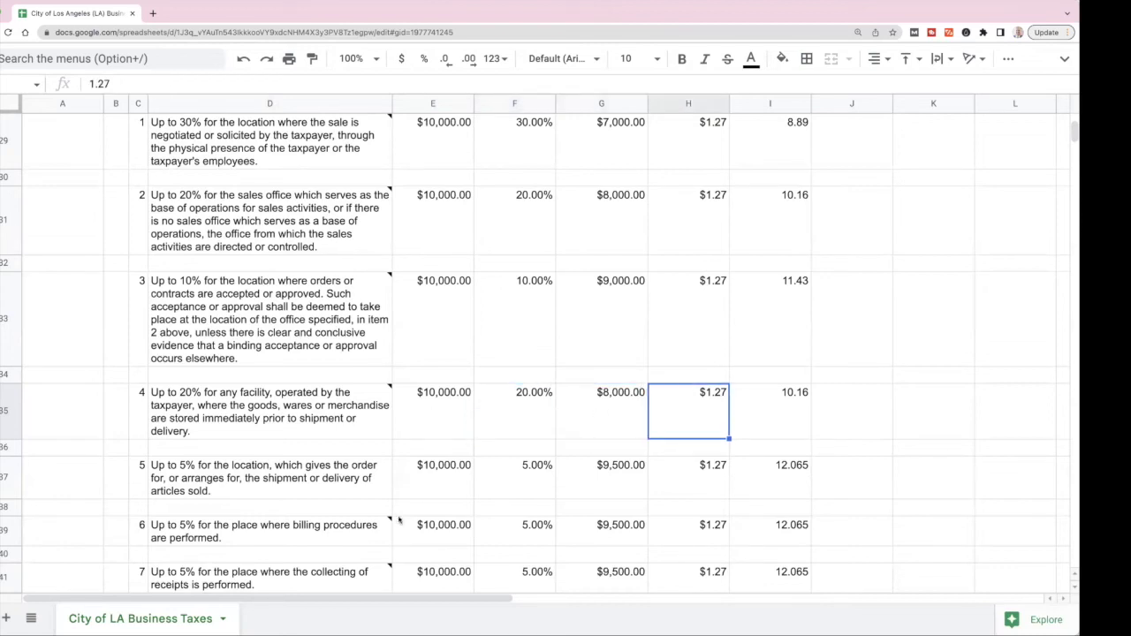
Step: Examine the fifth exclusion for the location ordering or arranging shipment, including its income amount and taxable amount formula
left_click(361, 510)
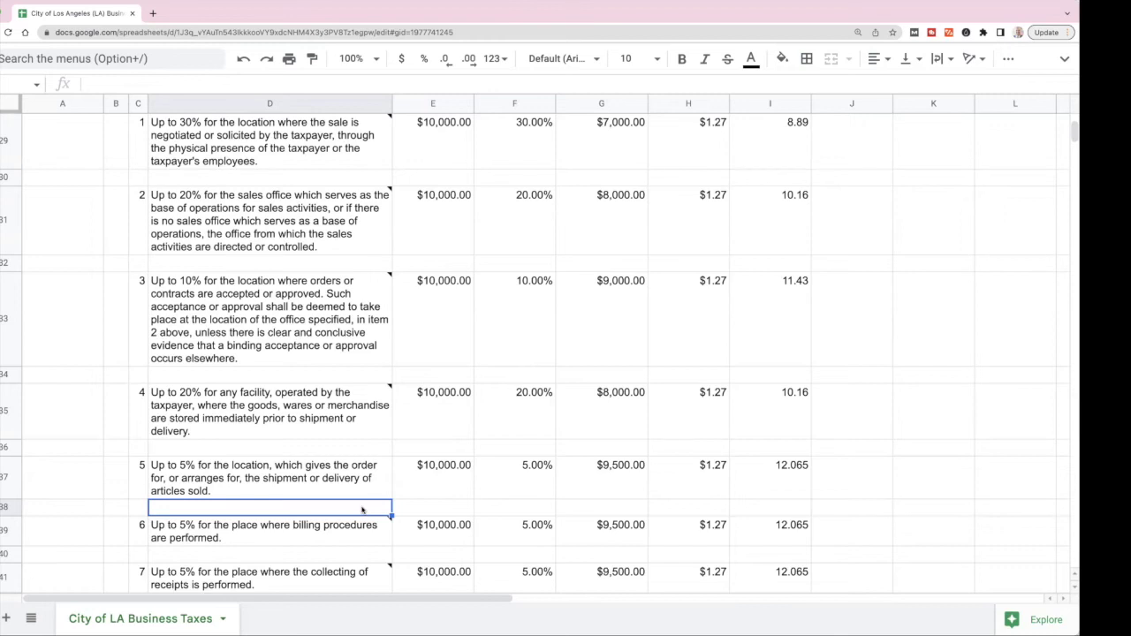
left_click(448, 479)
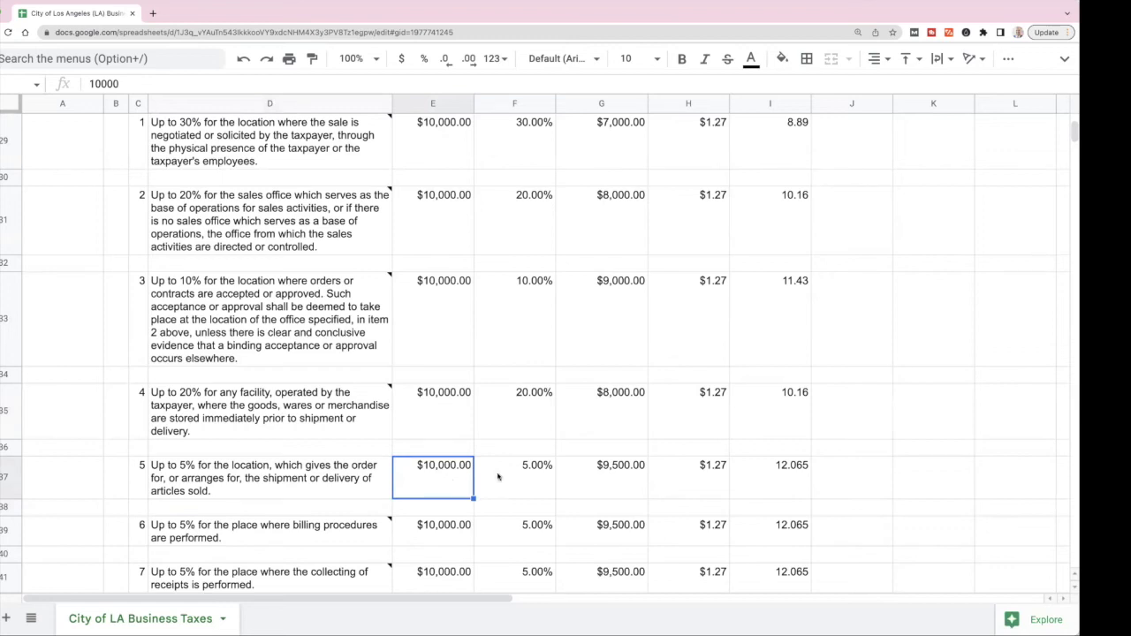
left_click(603, 476)
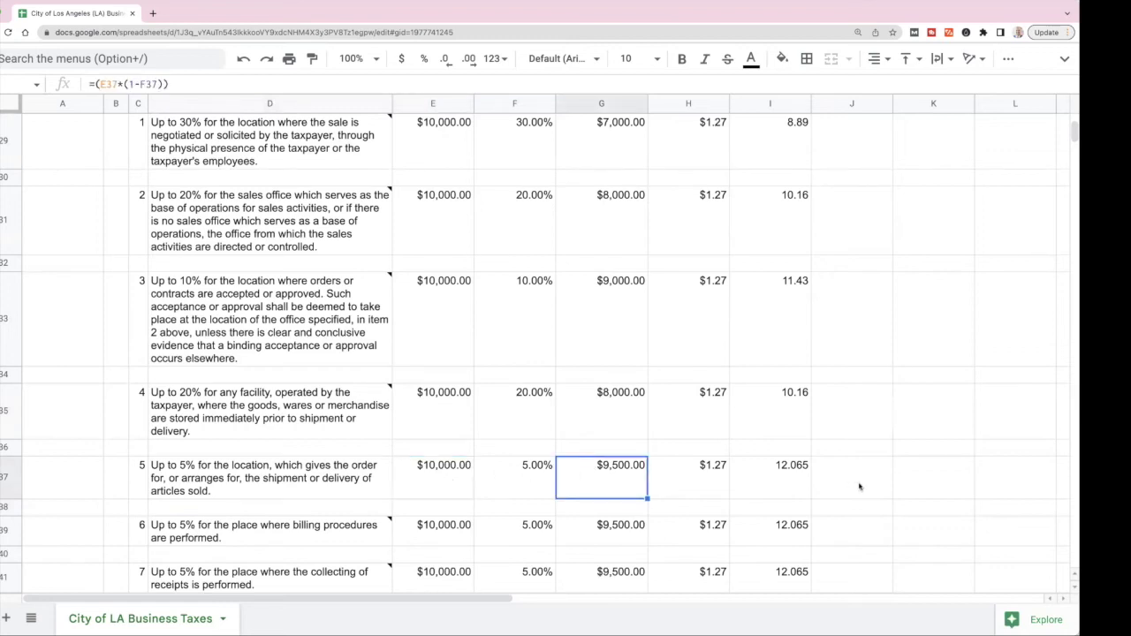
Step: Read the sixth exclusion's note on billing procedures, and examine its income amount and taxable amount formula
scroll(875, 490, "down", 4)
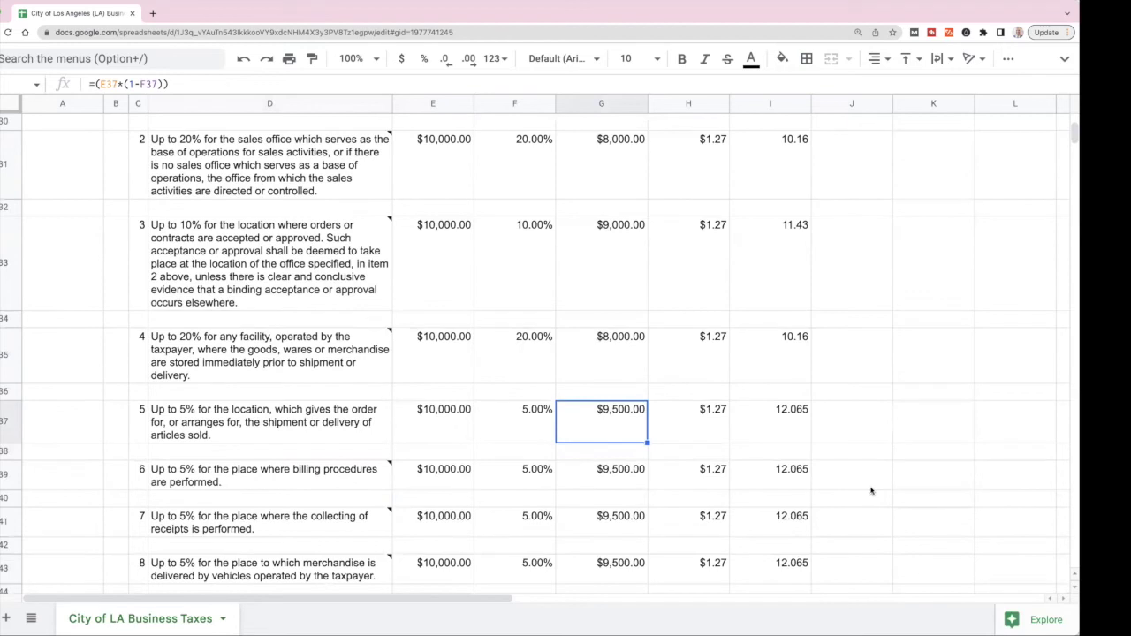
left_click(307, 416)
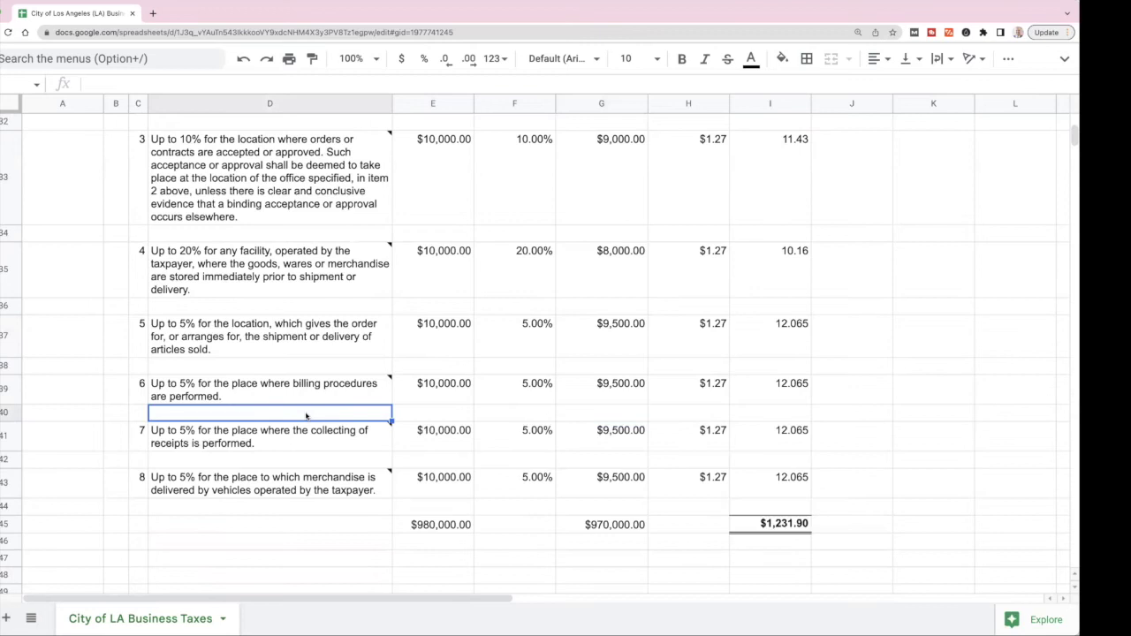
left_click(340, 395)
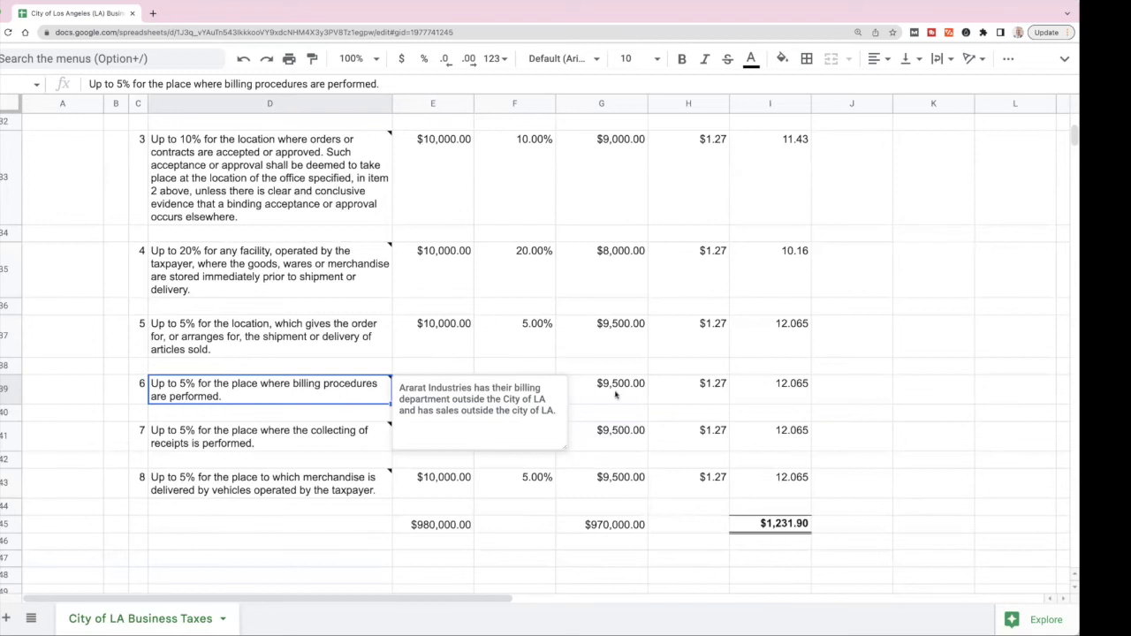
left_click(859, 396)
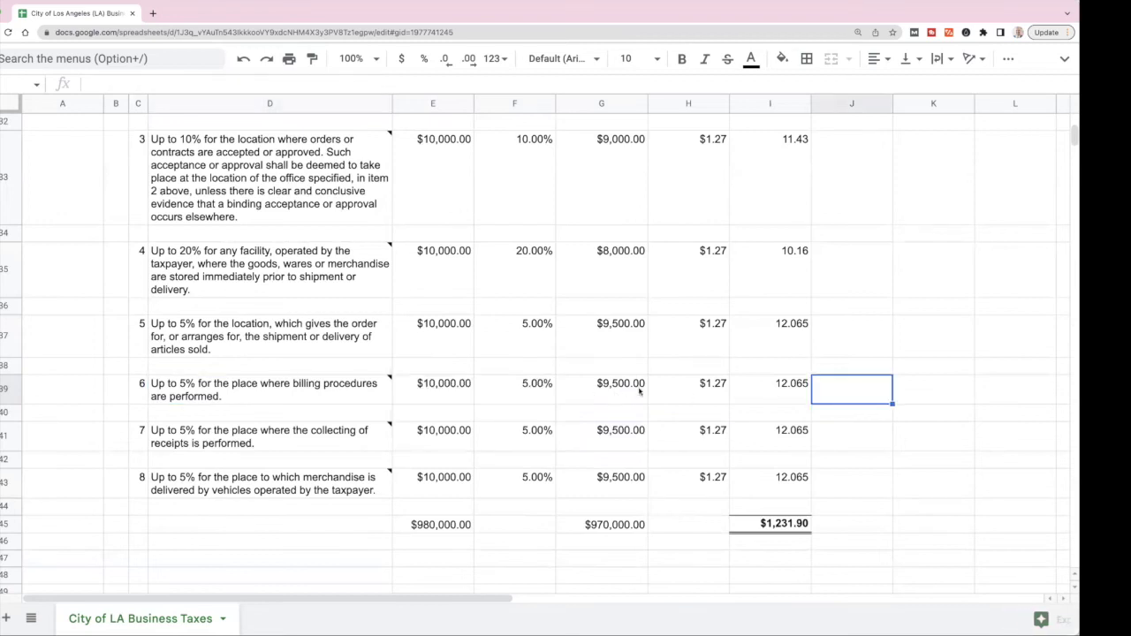
left_click(450, 393)
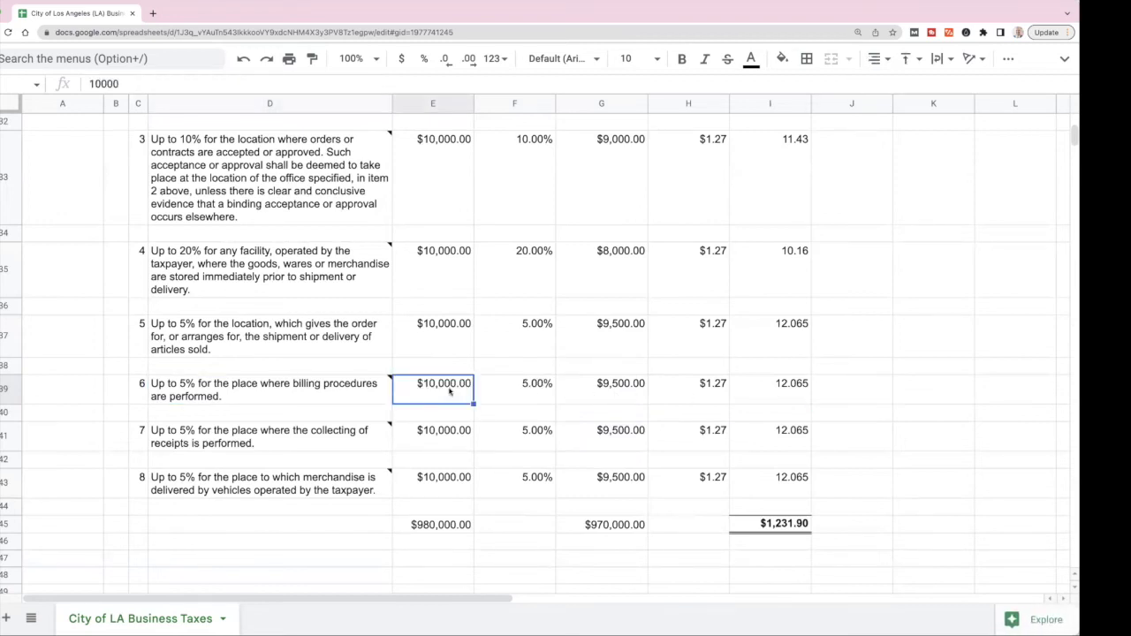
left_click(609, 392)
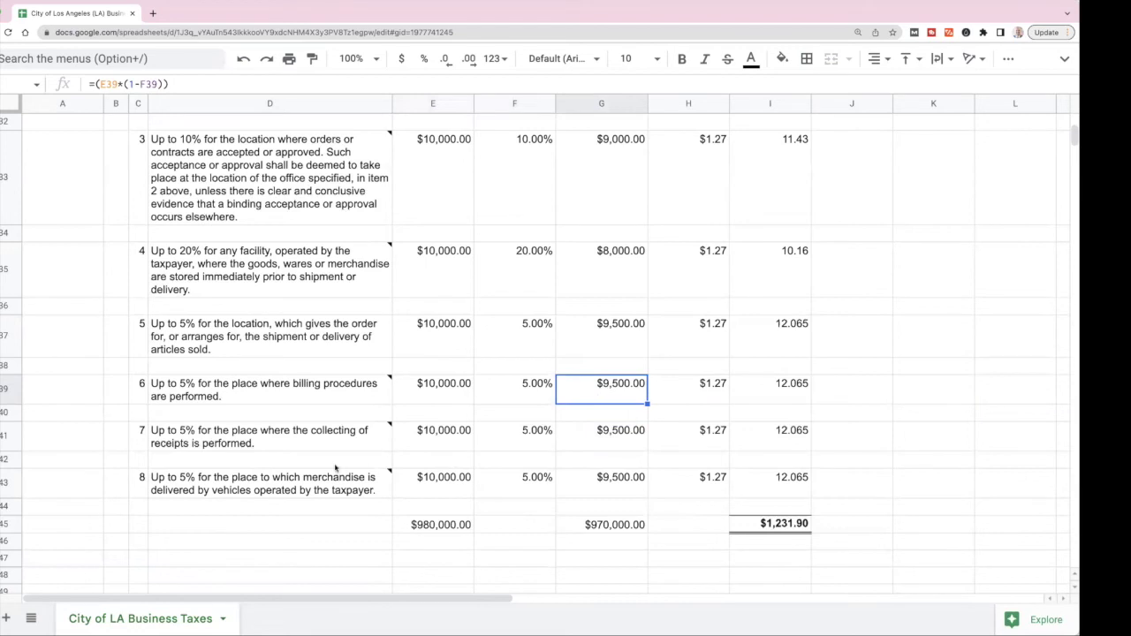
Step: Read the seventh exclusion's note on the collecting of receipts, and examine its percentage and taxable amount formula
left_click(336, 461)
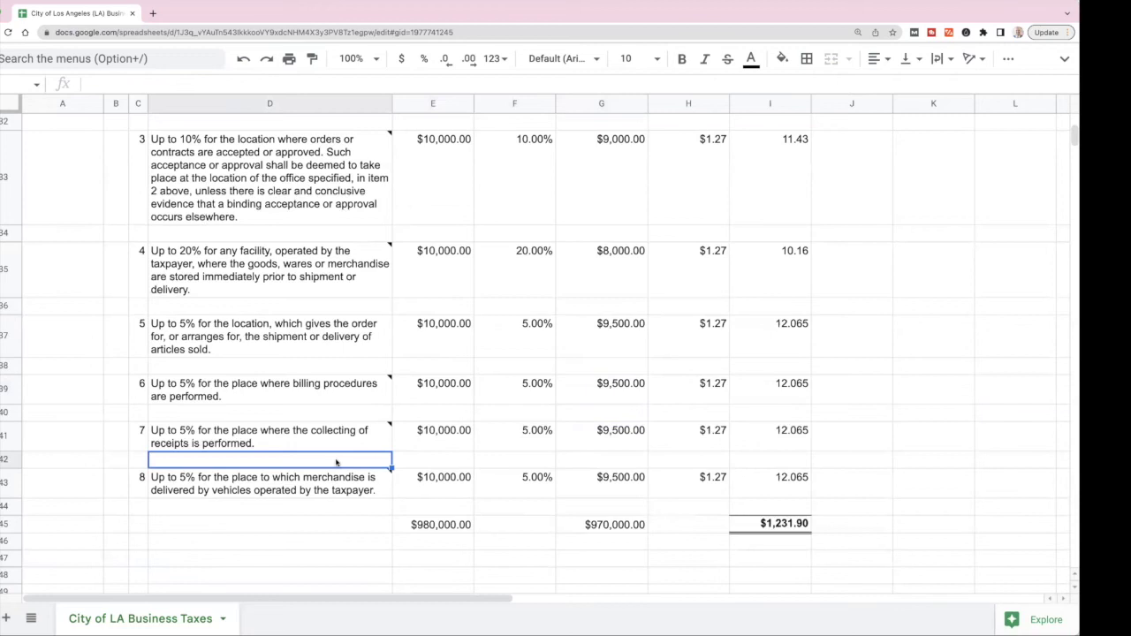
left_click(353, 444)
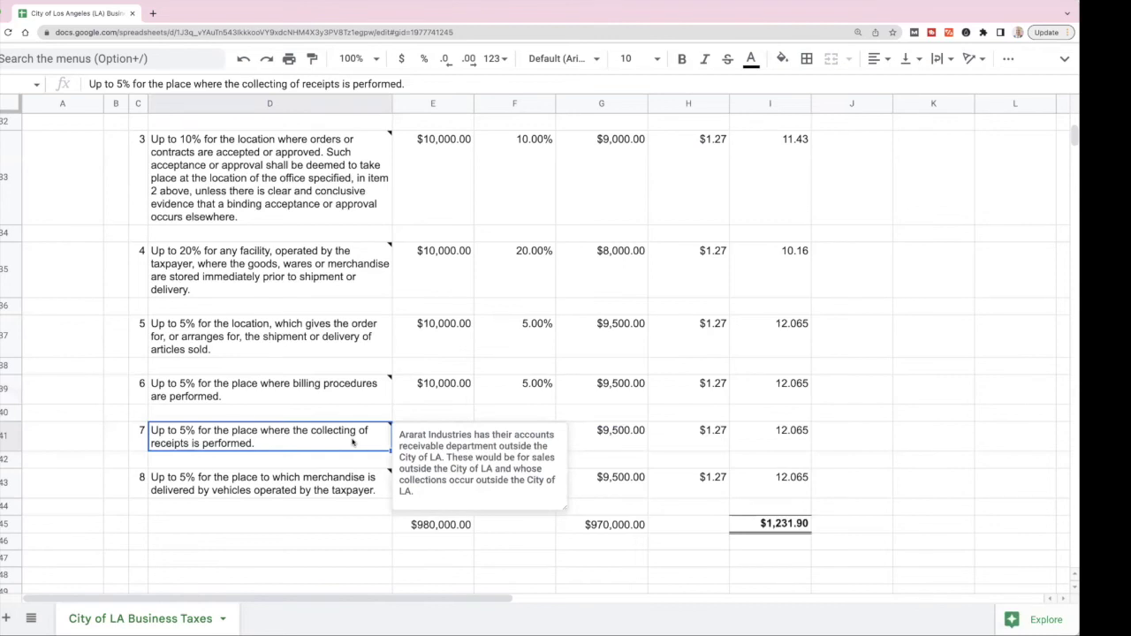
left_click(862, 446)
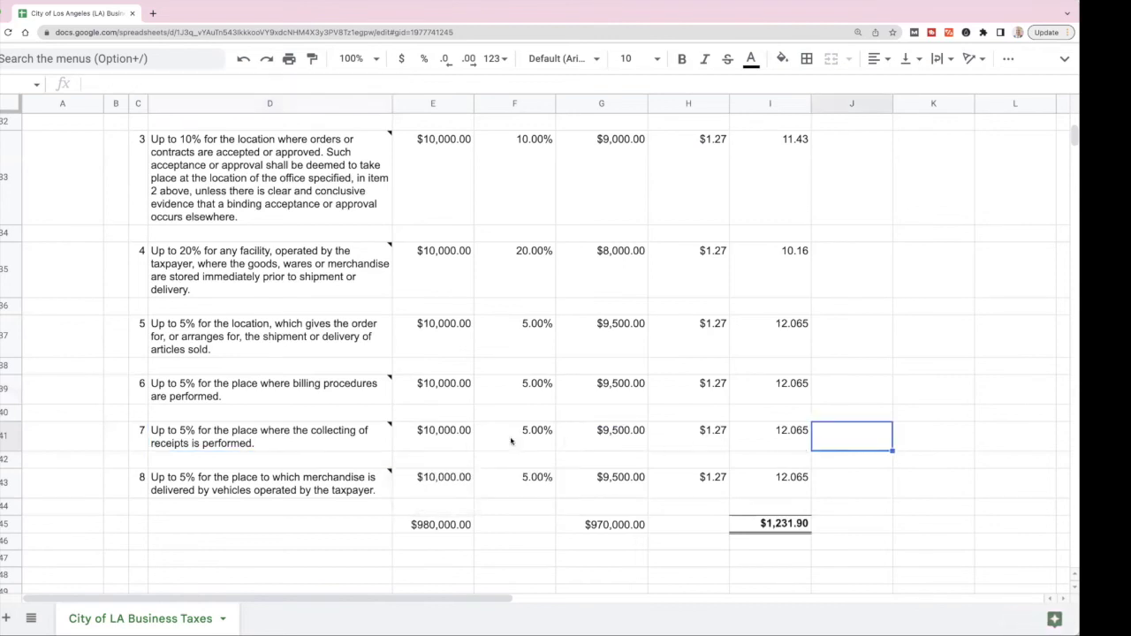
left_click(501, 438)
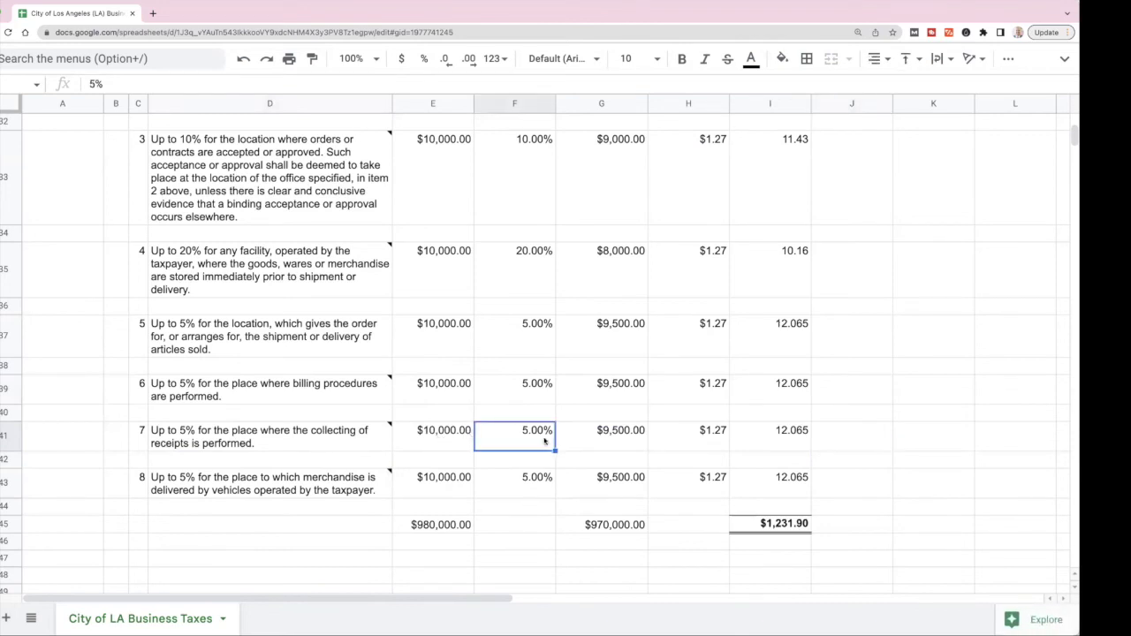
left_click(616, 443)
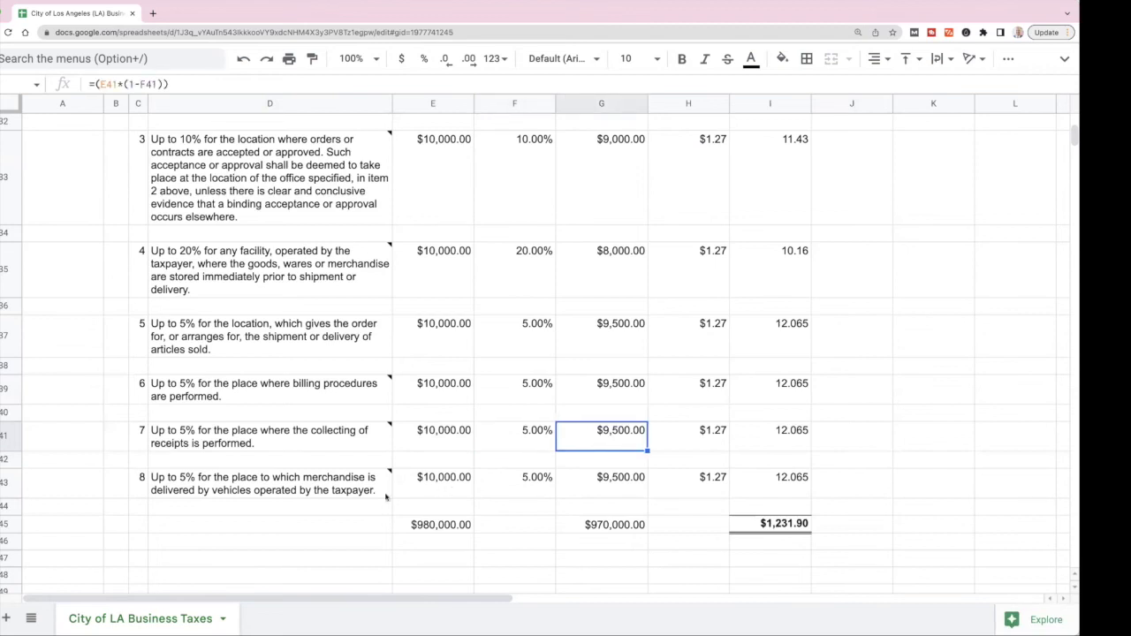
Step: Read the eighth exclusion's note on delivery by taxpayer-operated vehicles, and examine its percentage, taxable amount formula and tax rate
left_click(353, 507)
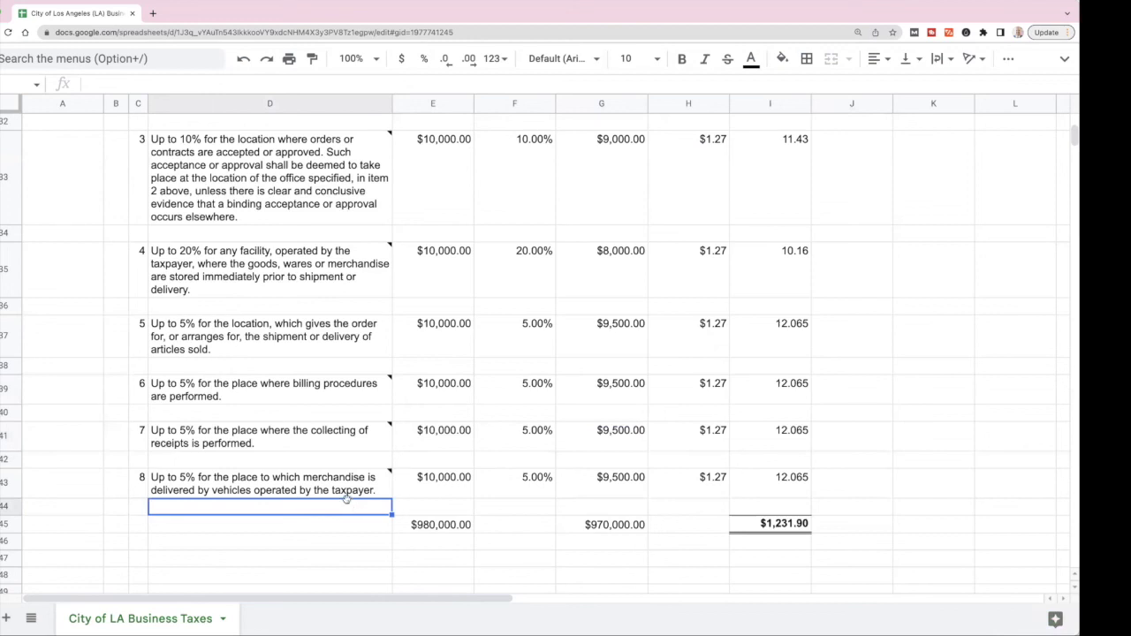
left_click(347, 491)
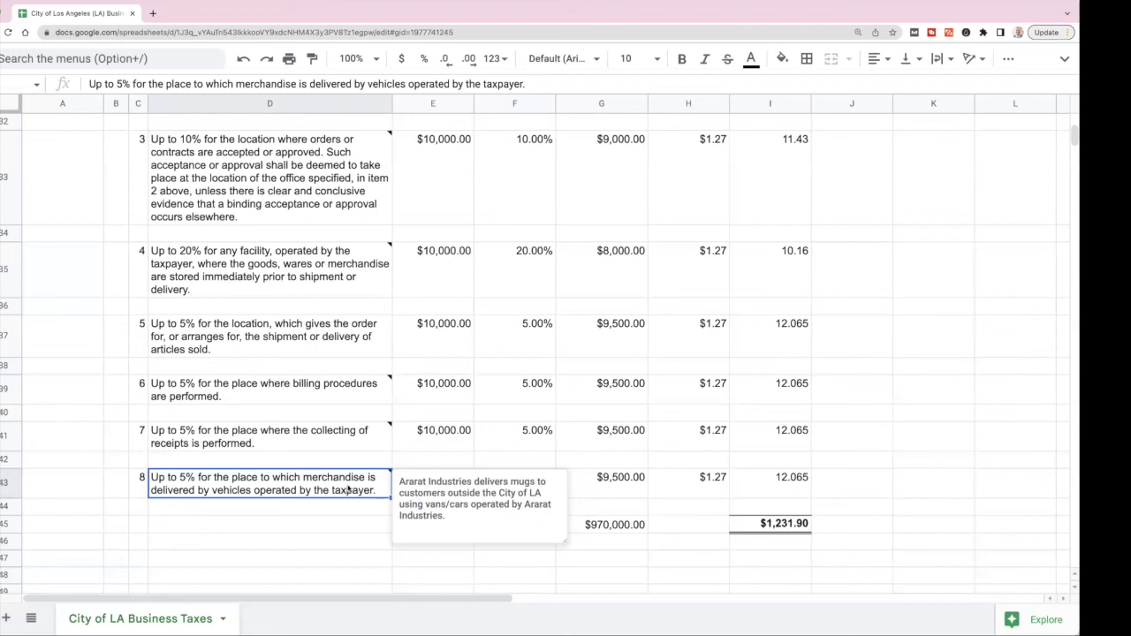
left_click(847, 484)
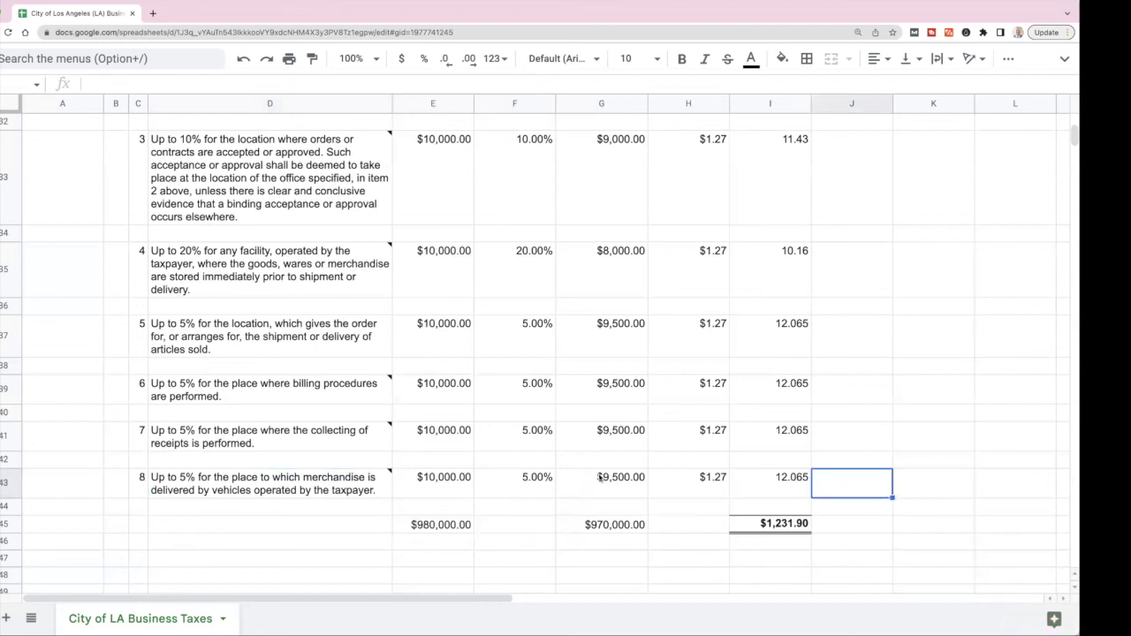
left_click(510, 479)
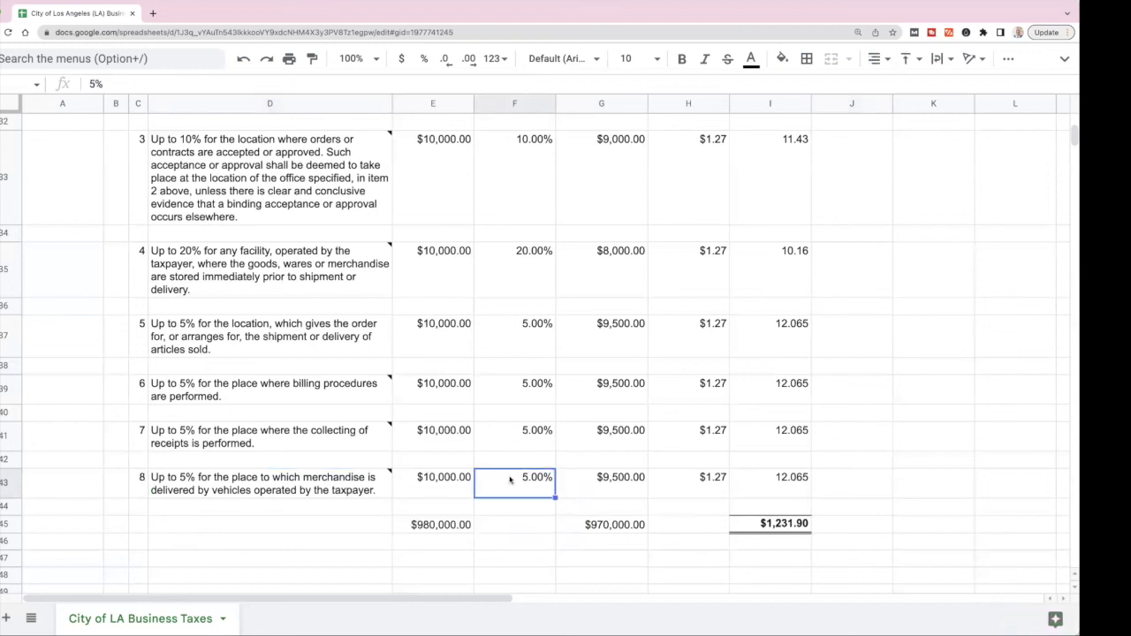
left_click(601, 486)
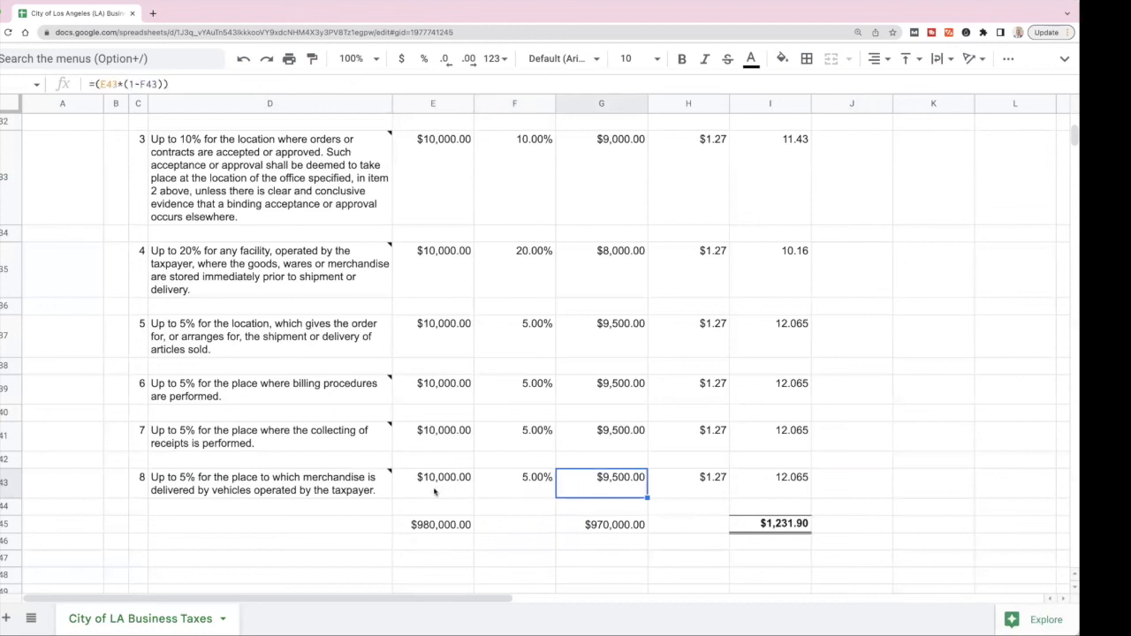
left_click(713, 483)
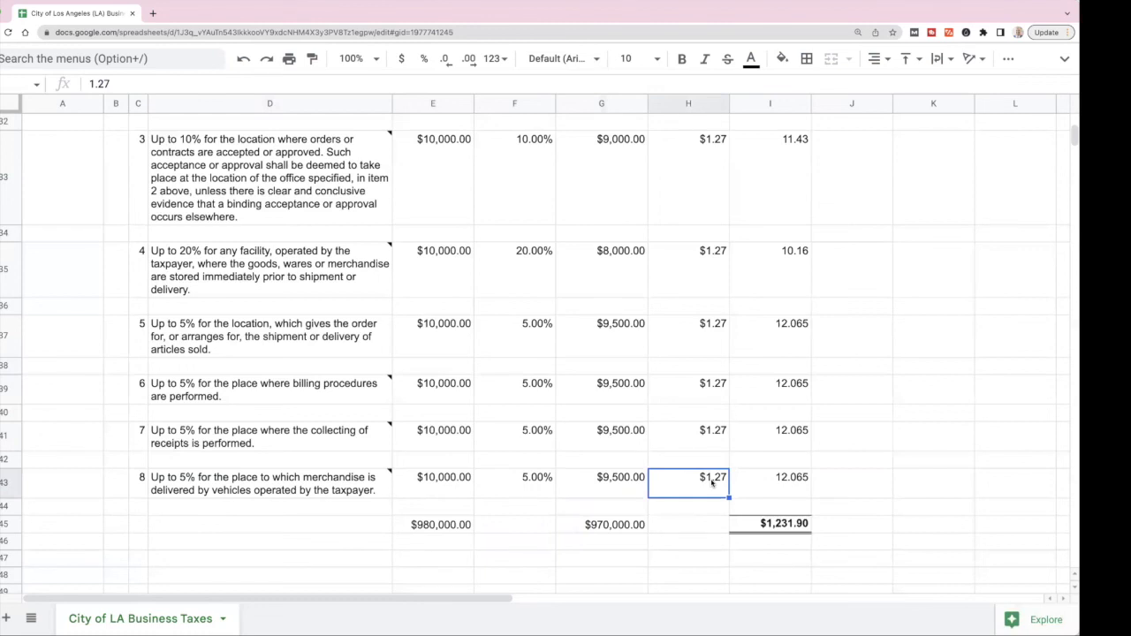